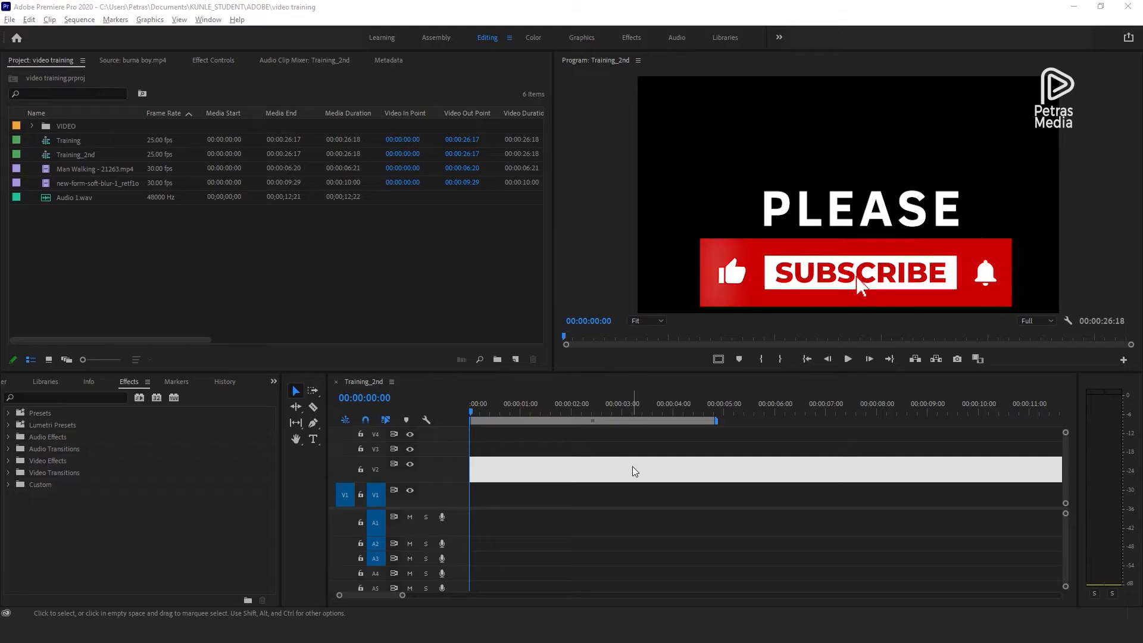
Step: Delete the existing clip from track V2 of the Training_2nd sequence
click(634, 471)
key(Delete)
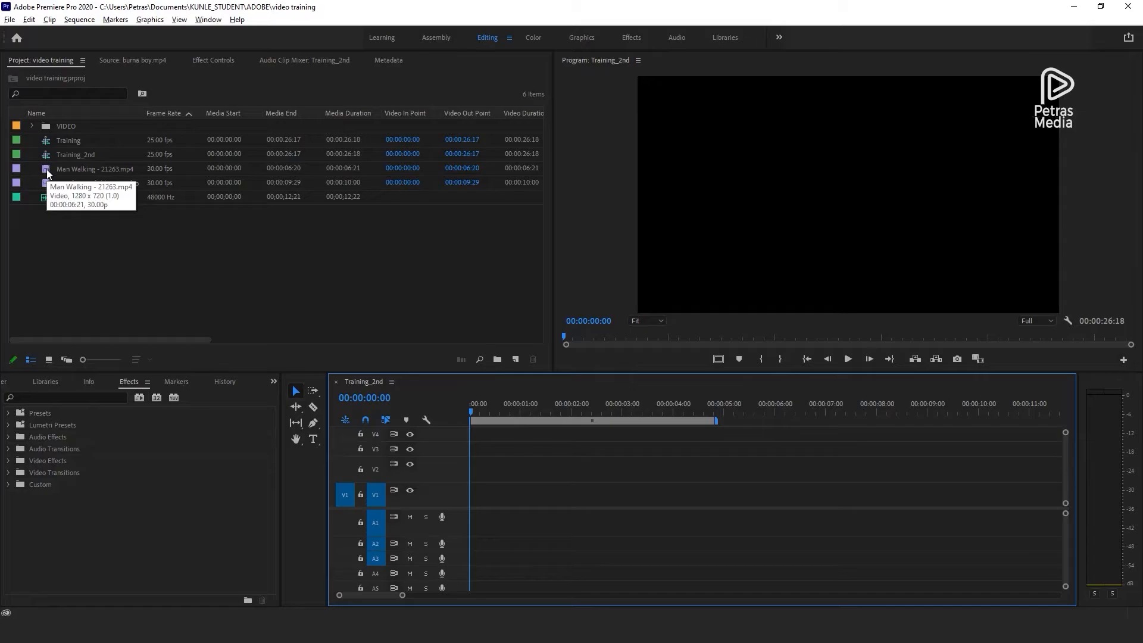
Step: Place Man Walking - 21263.mp4 at the start of track V1 and extend the work area to the clip's end
drag(46, 169, 475, 493)
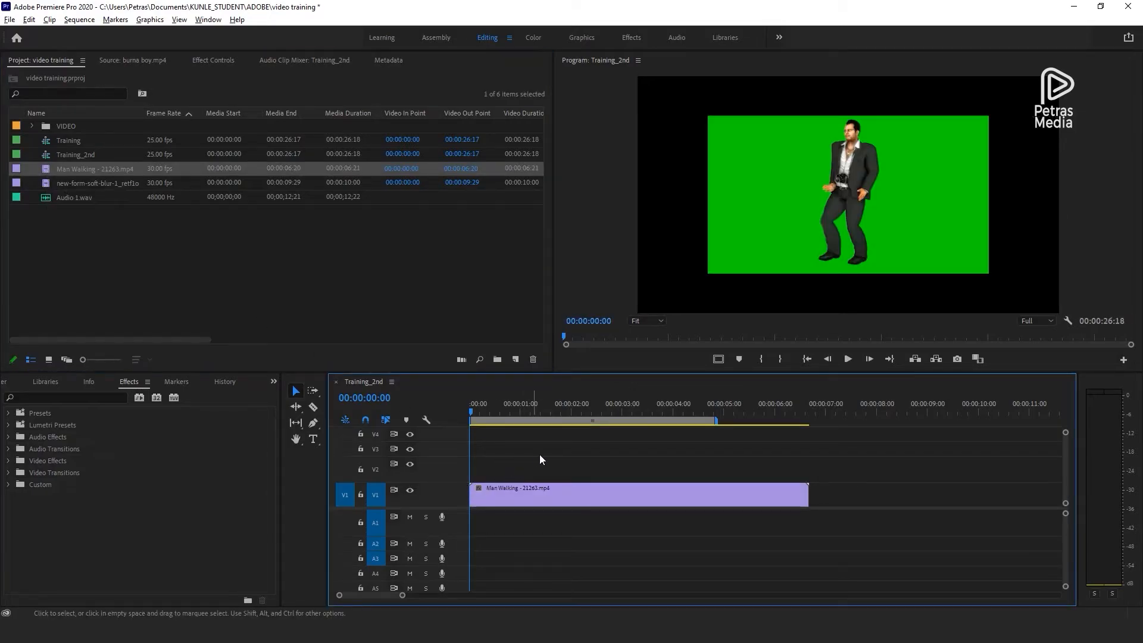
drag(717, 421, 721, 421)
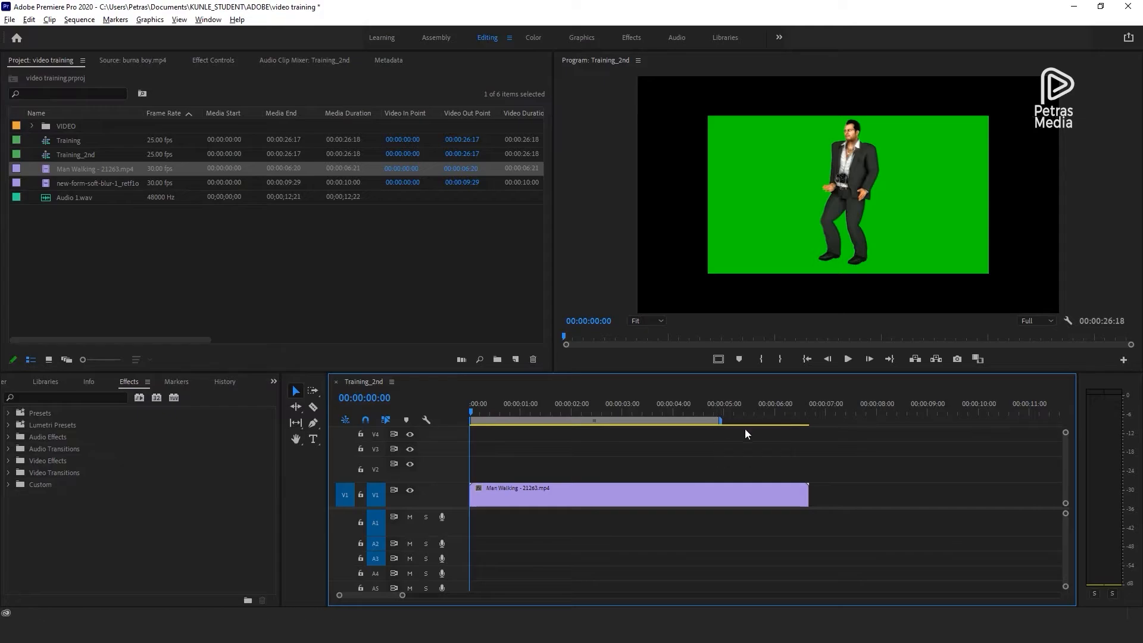
drag(803, 440, 811, 439)
Step: Place the new-form-soft-blur background clip at the start of track V2 and move the playhead to 00:00:02:14
click(48, 184)
drag(462, 395, 470, 468)
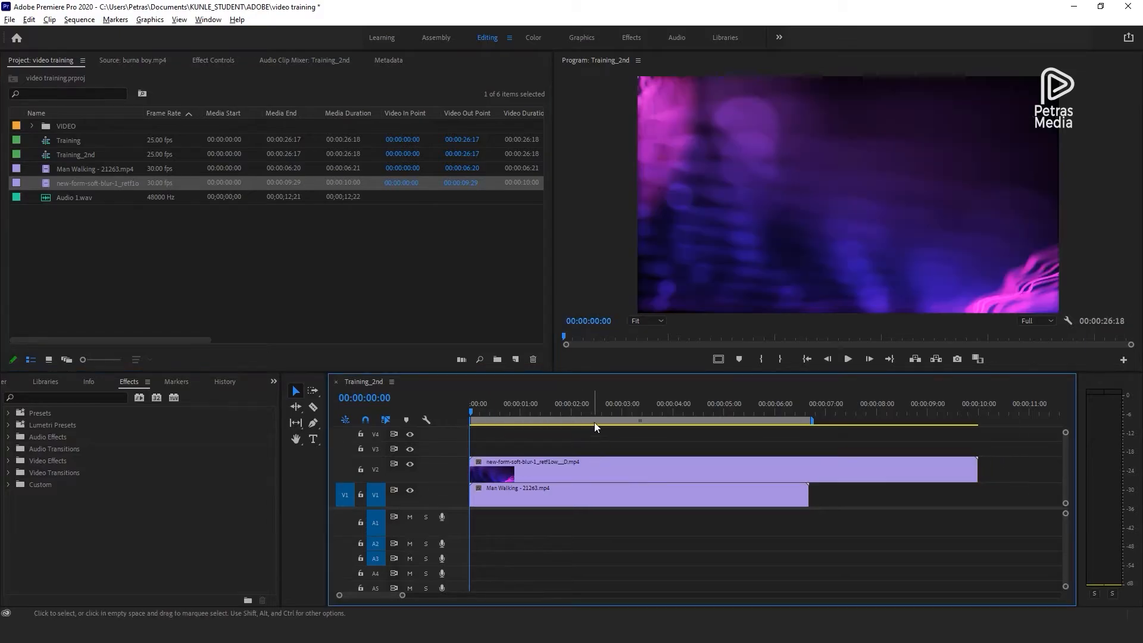
click(600, 408)
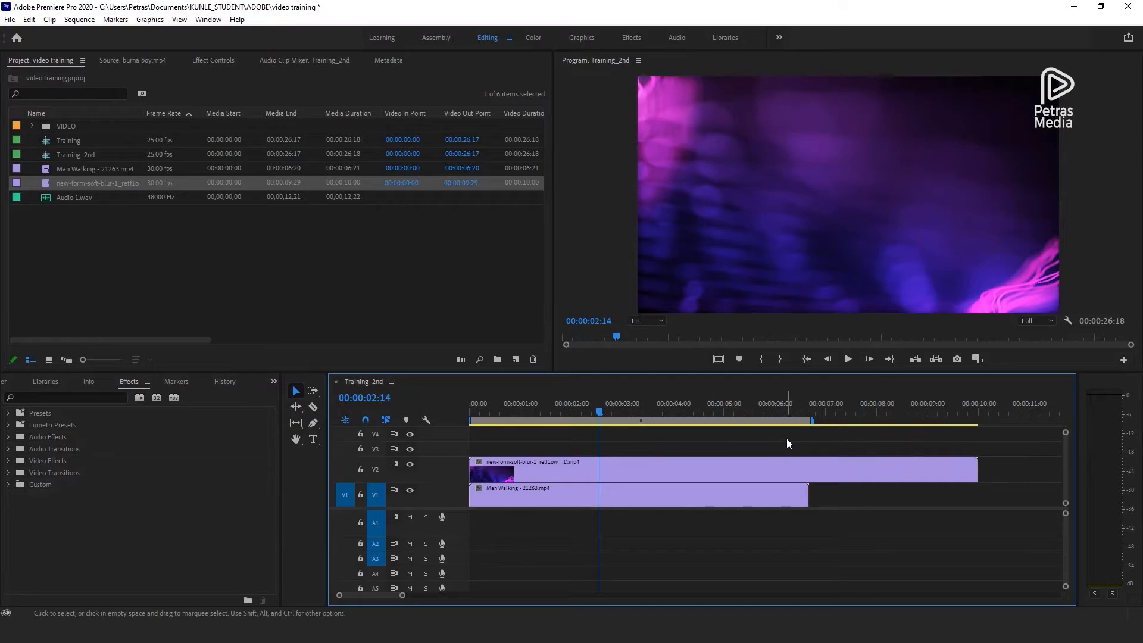
Step: Cut the background clip where the Man Walking clip ends and delete the excess part
key(c)
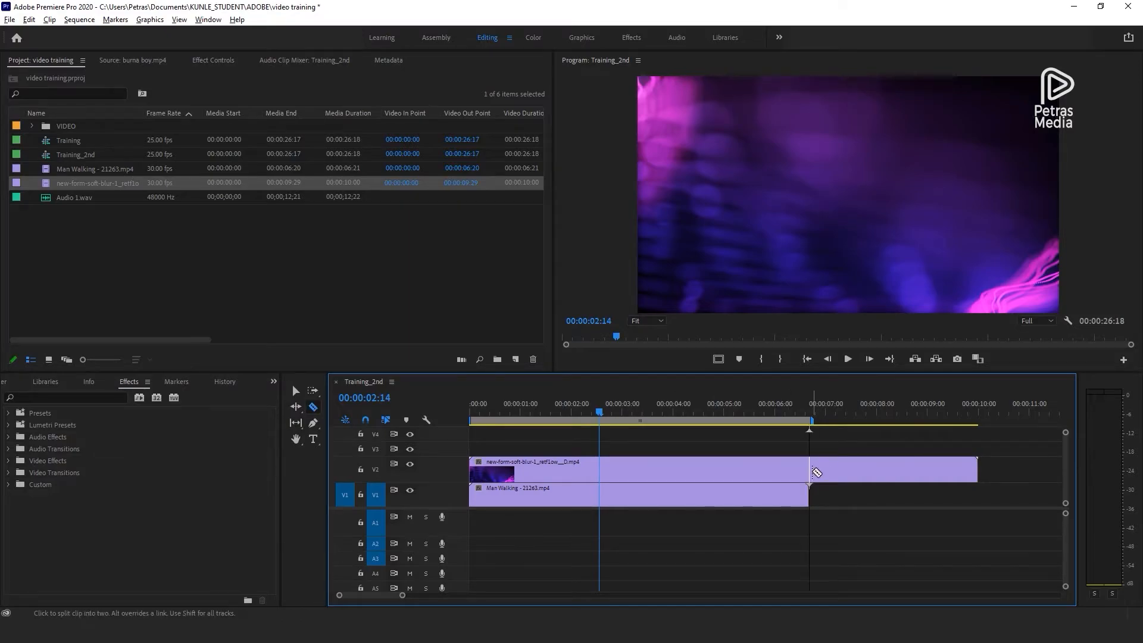
click(810, 471)
key(v)
click(852, 472)
key(Delete)
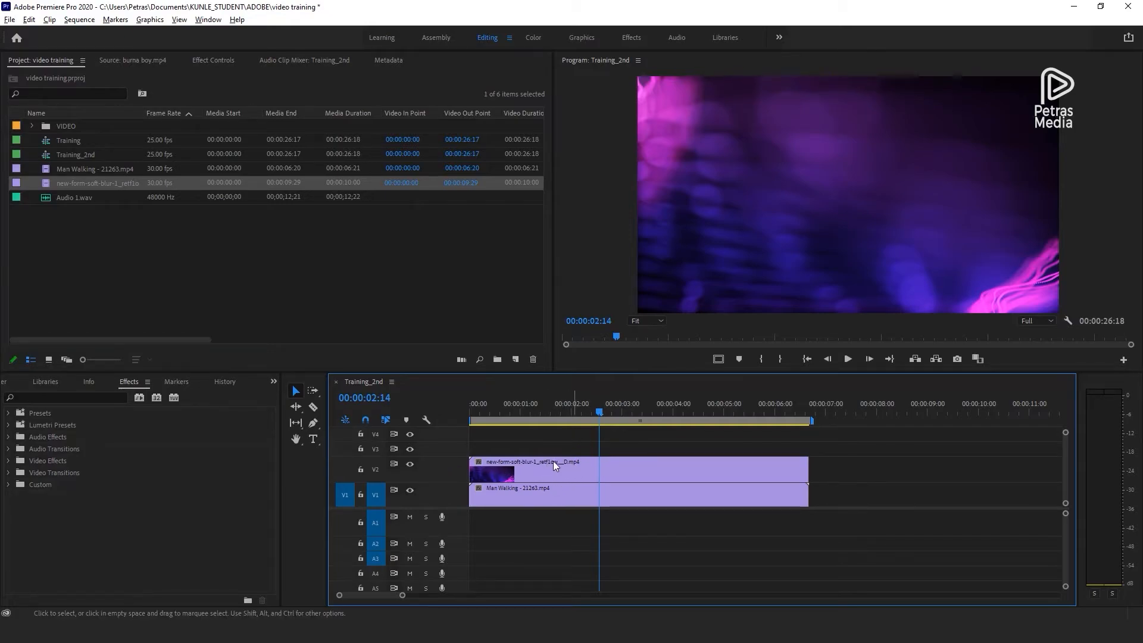
Step: Check the lower clip by briefly hiding V2, and swap the clips so Man Walking is on V2 above the background
click(410, 465)
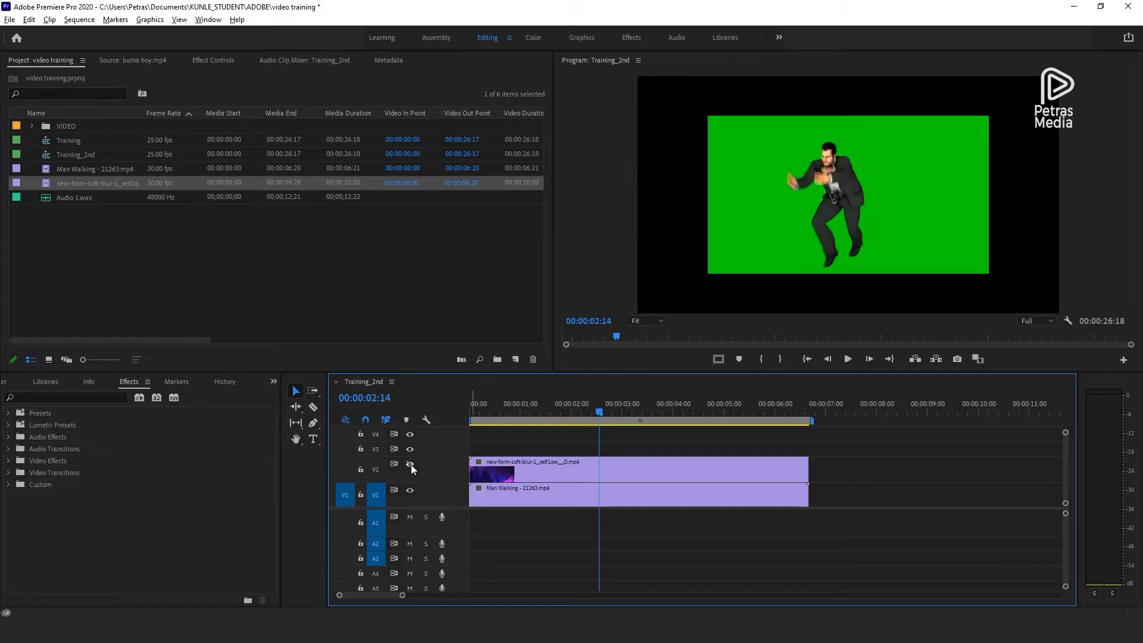
click(411, 465)
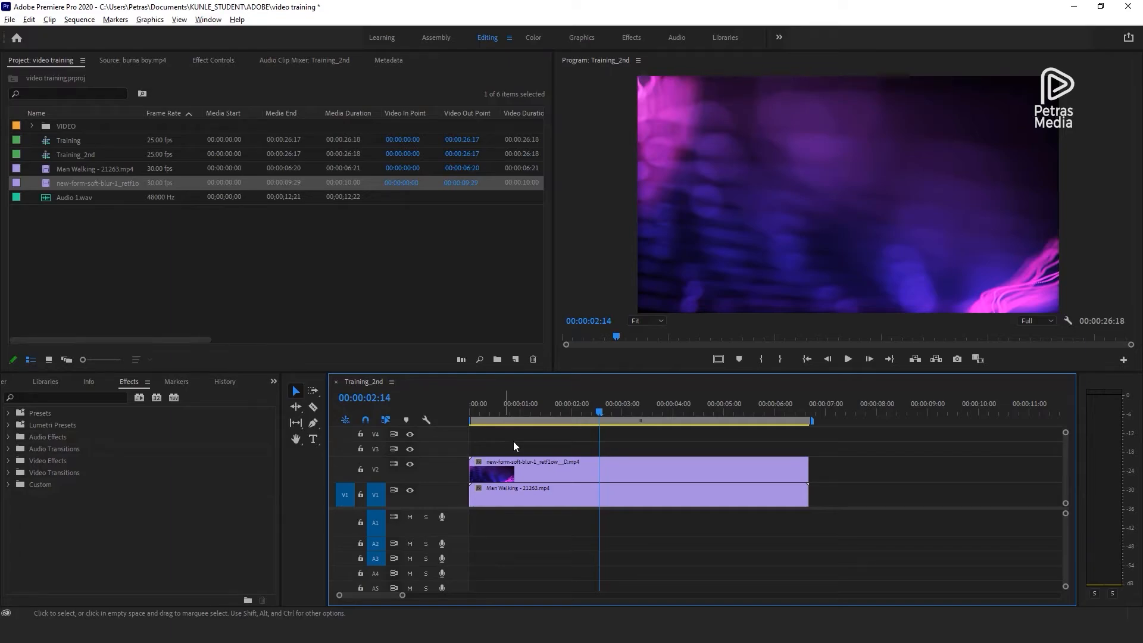
click(542, 493)
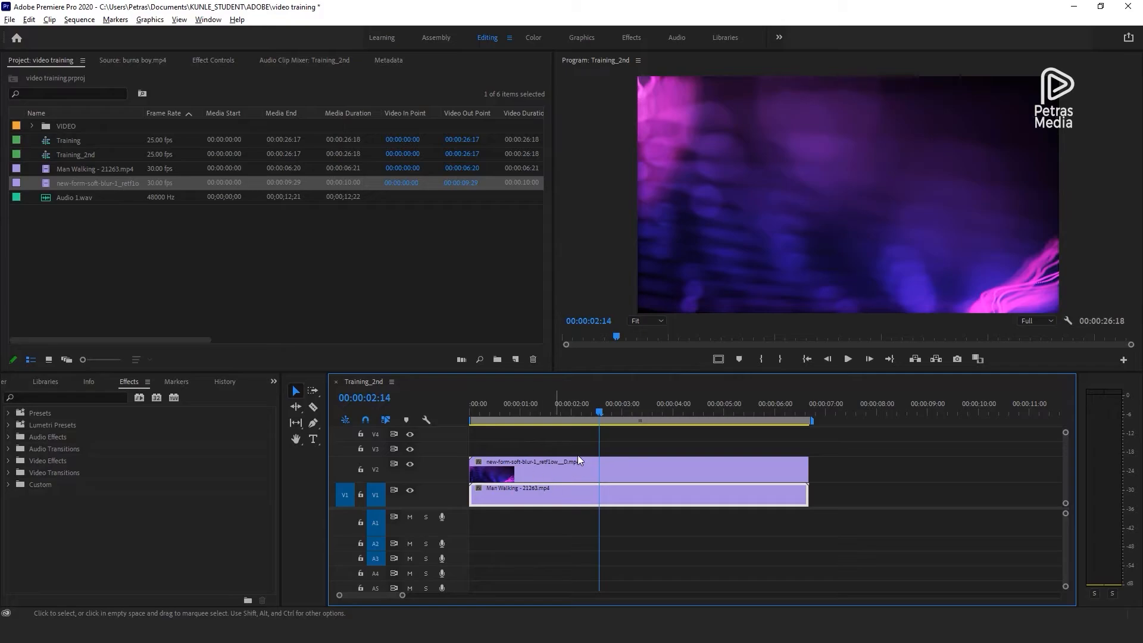
mouse_move(560, 492)
mouse_down()
mouse_move(554, 447)
mouse_move(561, 490)
mouse_up()
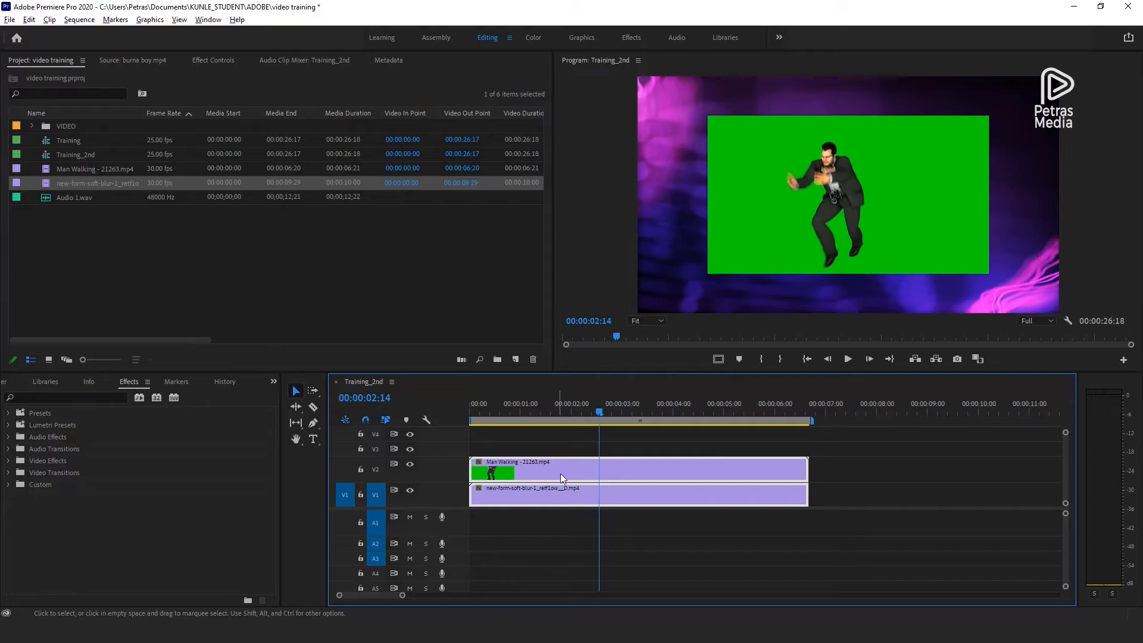
click(558, 438)
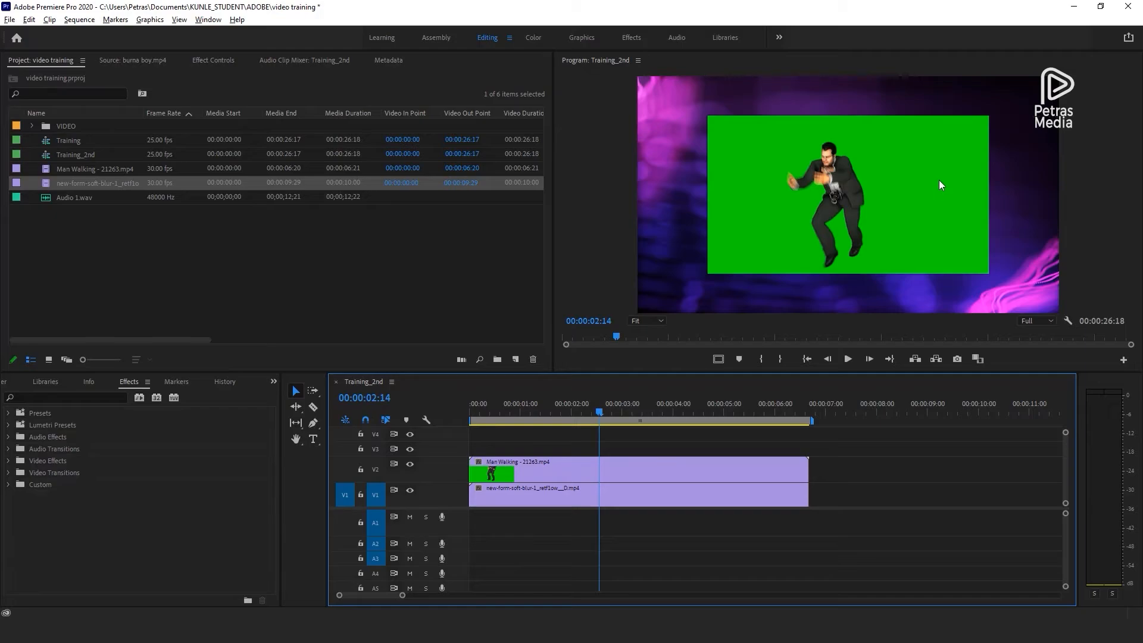
Step: Search the video effects for "key" and apply Ultra Key to the Man Walking clip
click(584, 465)
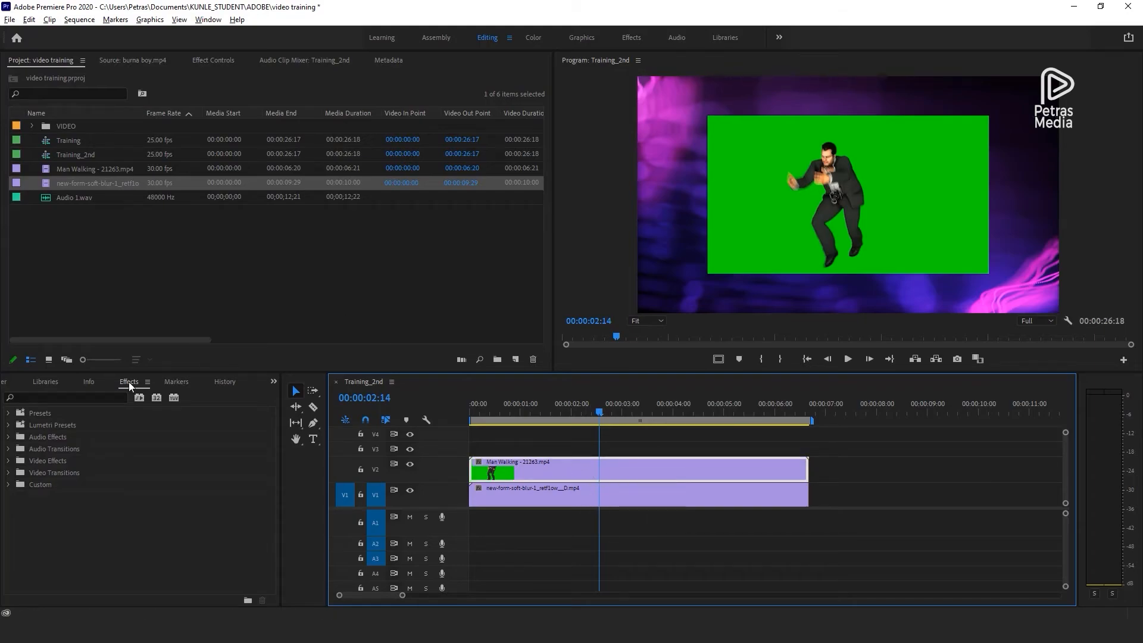
click(8, 462)
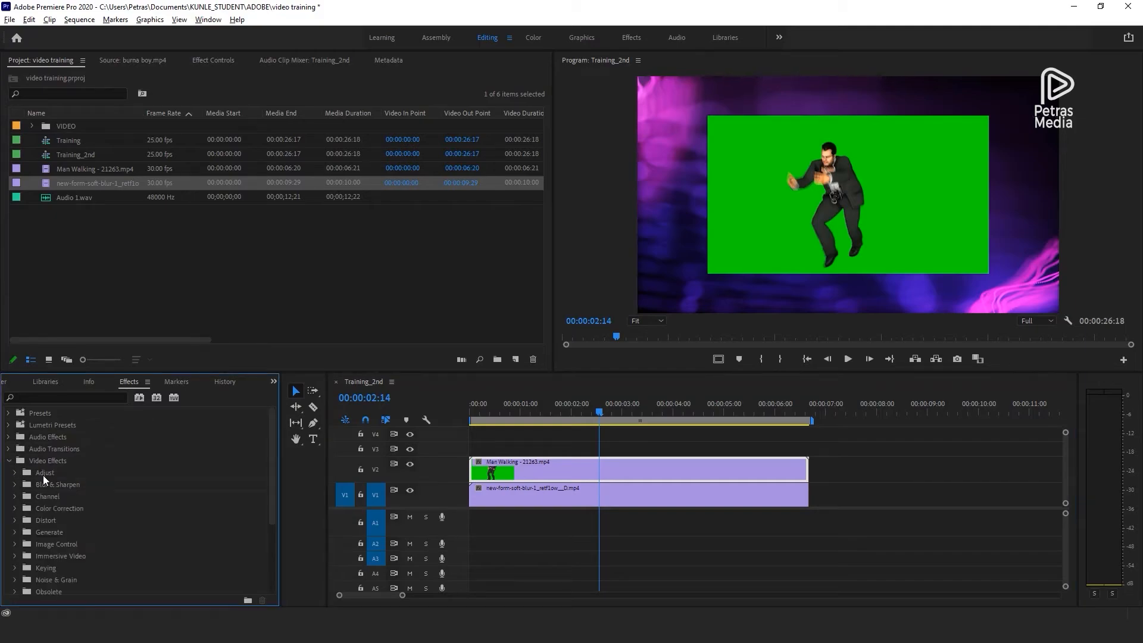
click(69, 397)
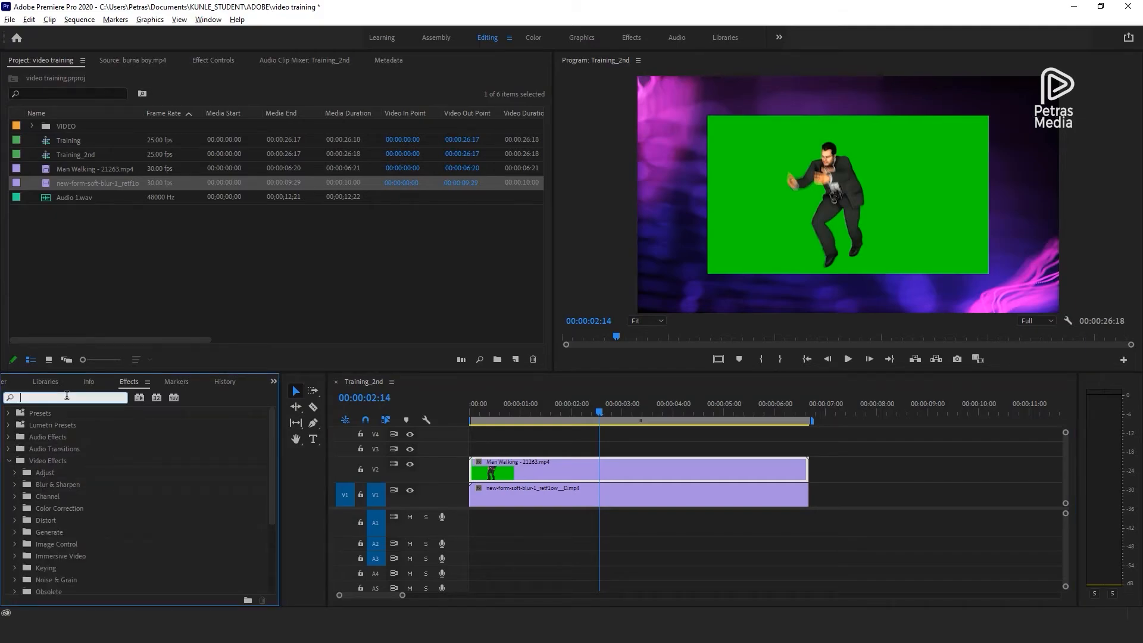
text(key)
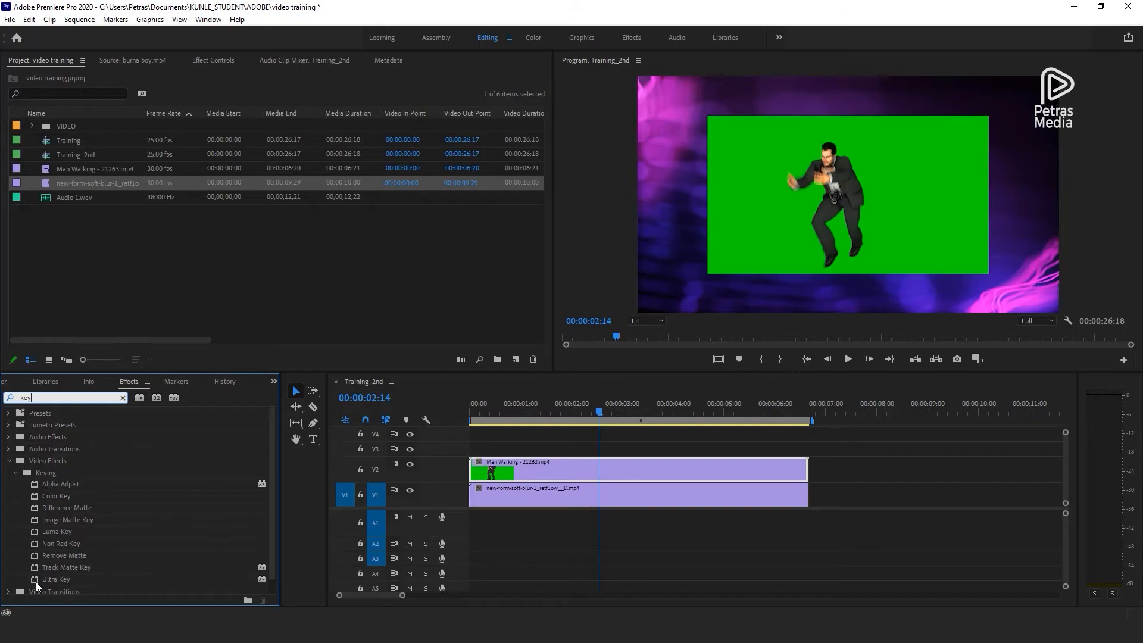
drag(35, 581, 600, 471)
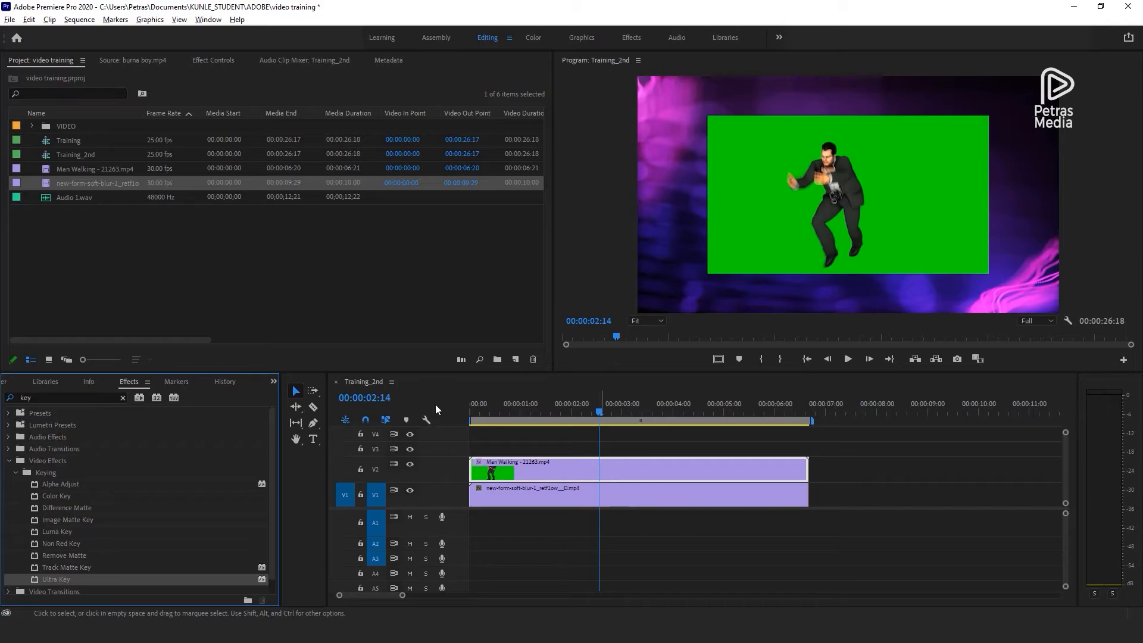
Step: Set the Ultra Key's key color by sampling the green backdrop in the program preview
click(212, 59)
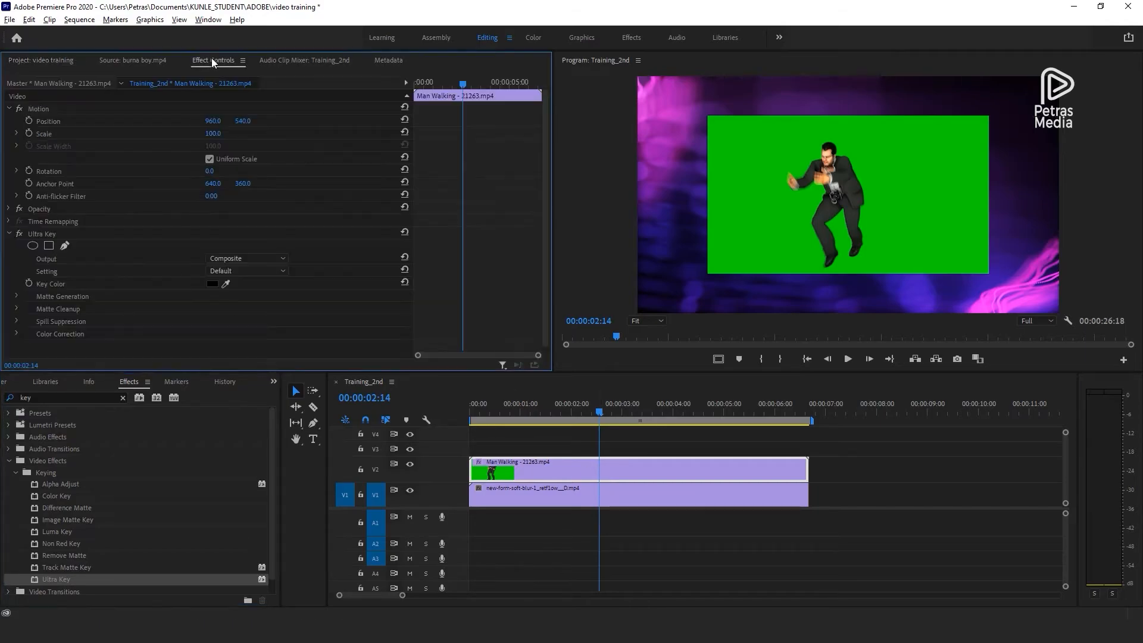
click(9, 109)
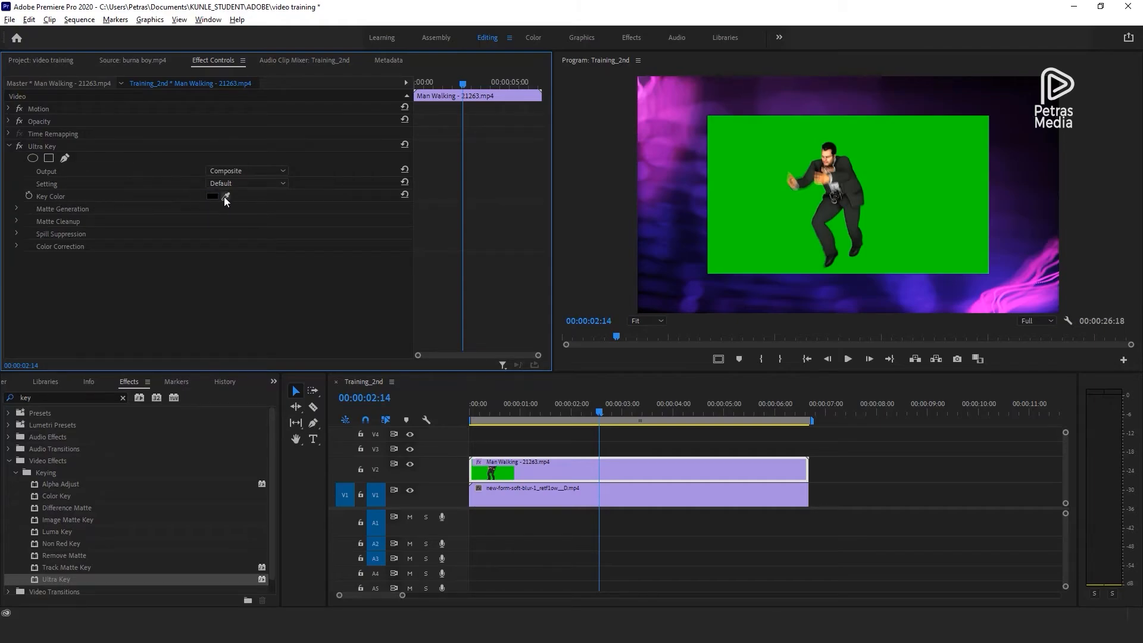
drag(226, 197, 791, 142)
drag(229, 194, 768, 136)
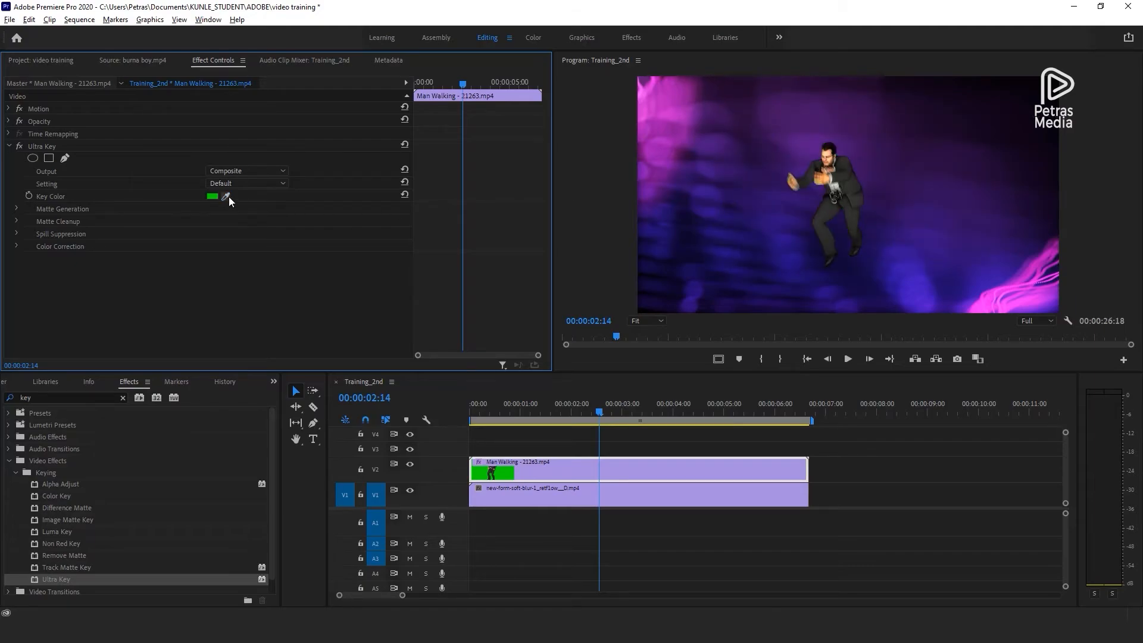
Step: Scale the Man Walking clip up to 162
click(9, 109)
drag(212, 134, 291, 385)
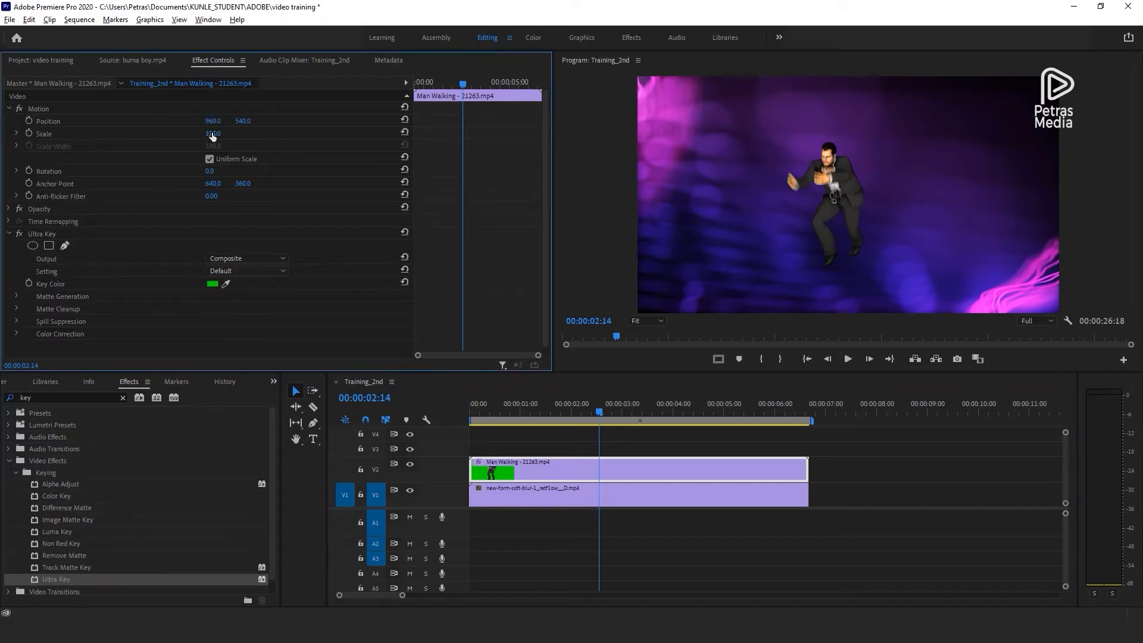
mouse_move(258, 133)
mouse_down()
mouse_move(272, 133)
mouse_move(250, 133)
mouse_up()
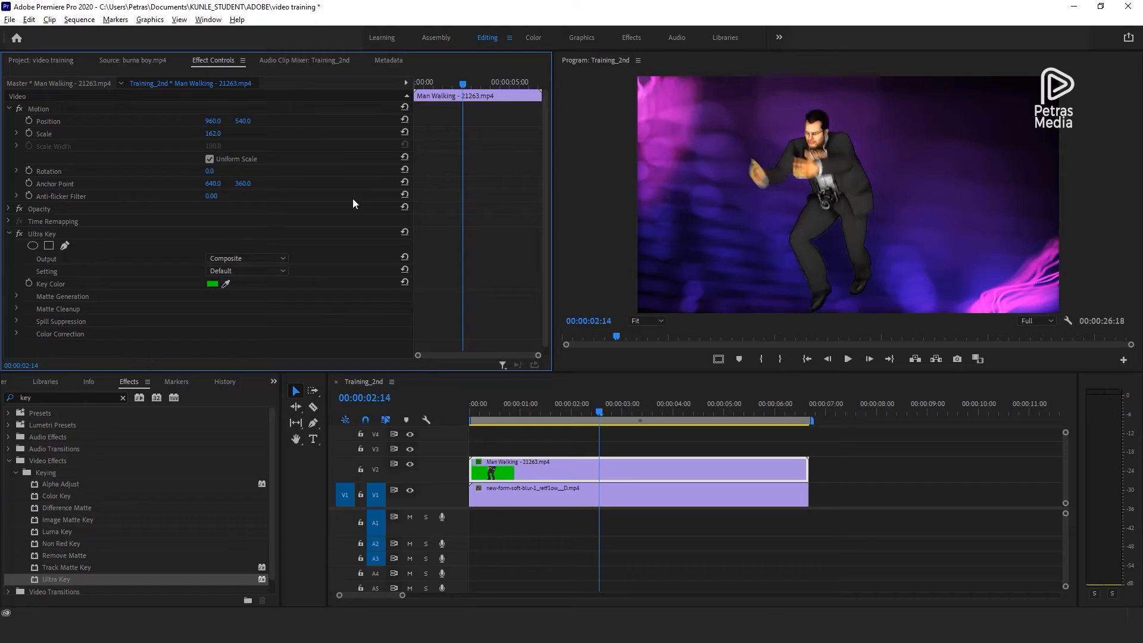
Step: Try a higher Transparency in the Ultra Key's Matte Generation settings and reset it to its default
click(634, 475)
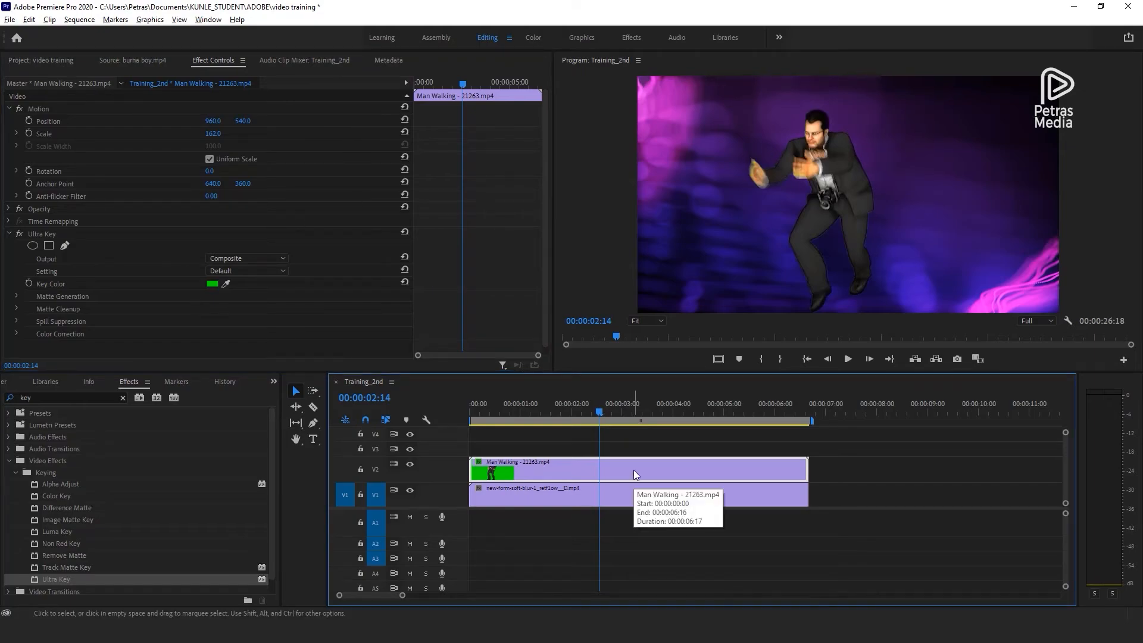
click(17, 297)
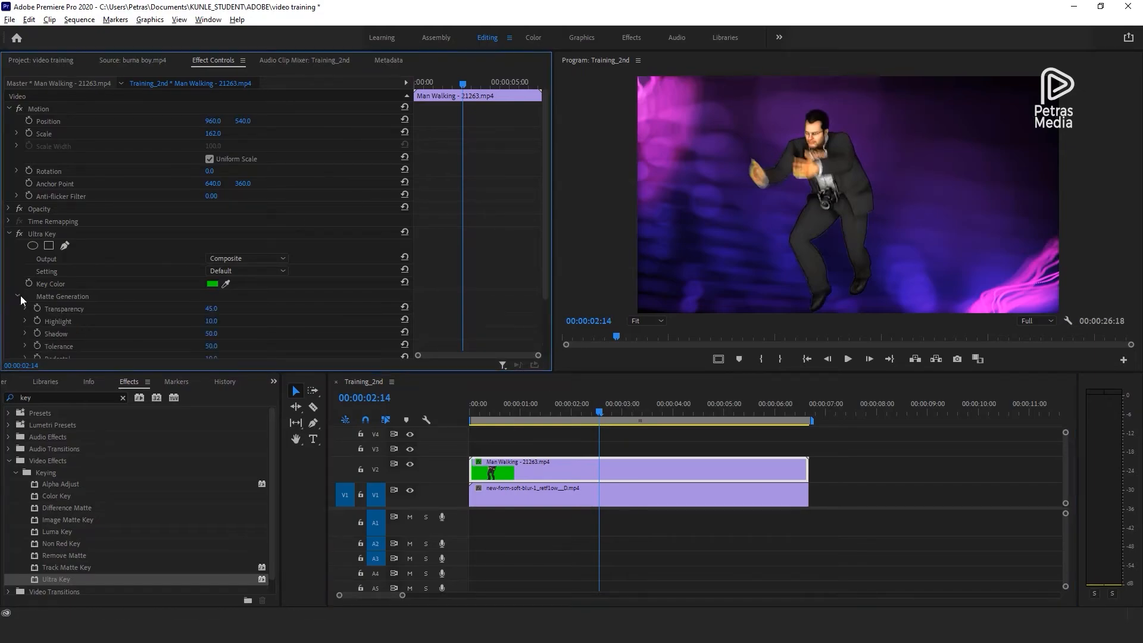
scroll(80, 299, down, 2)
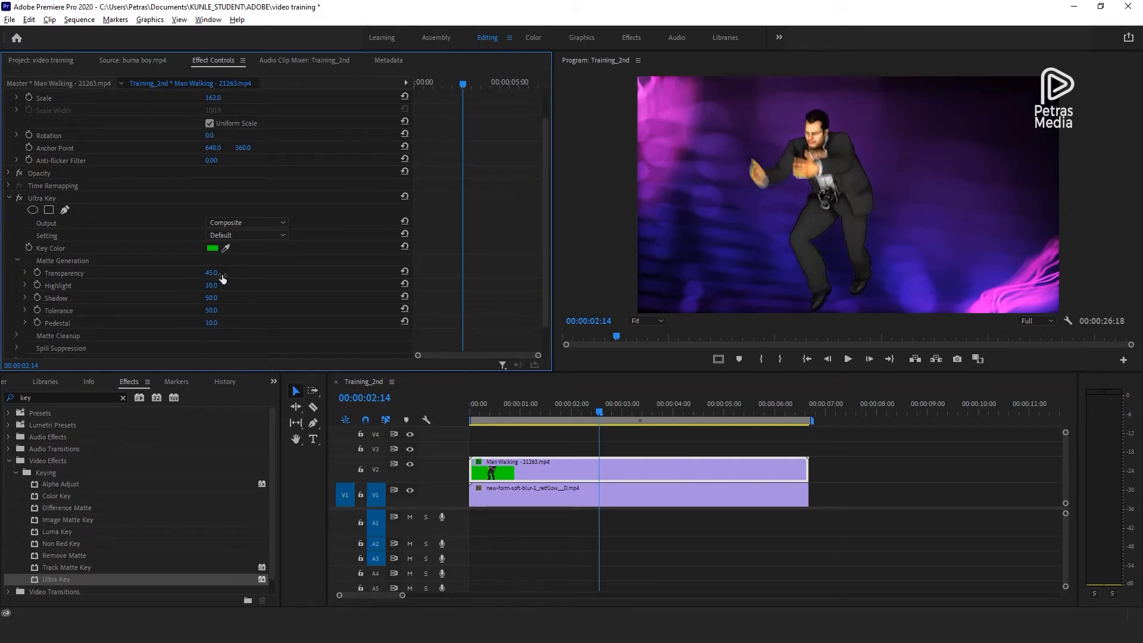
drag(218, 278, 234, 278)
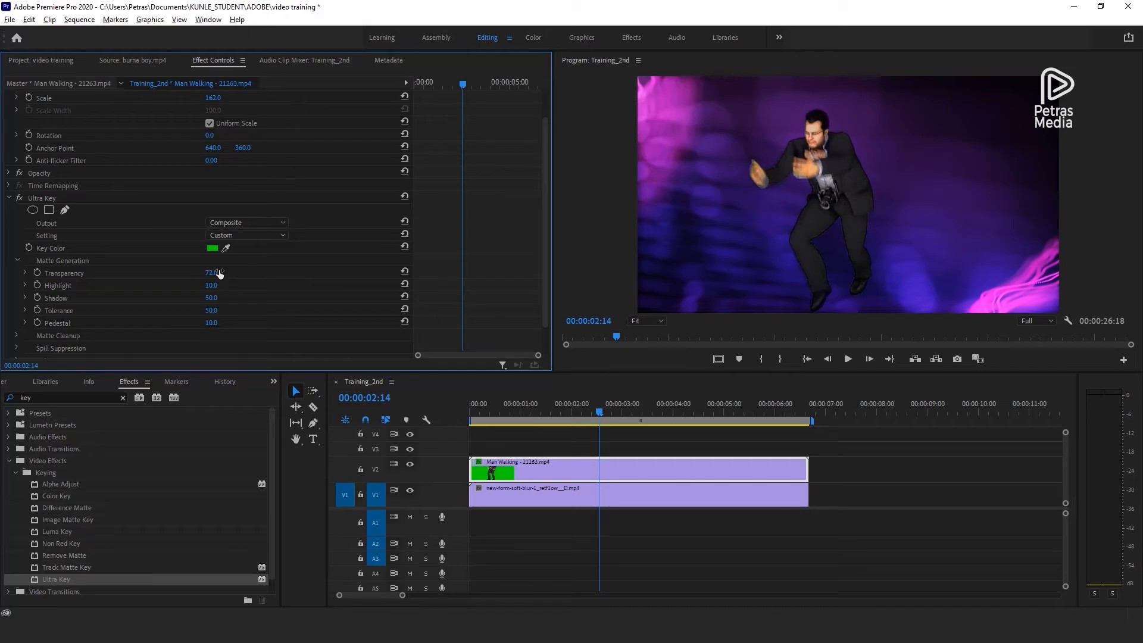
click(406, 275)
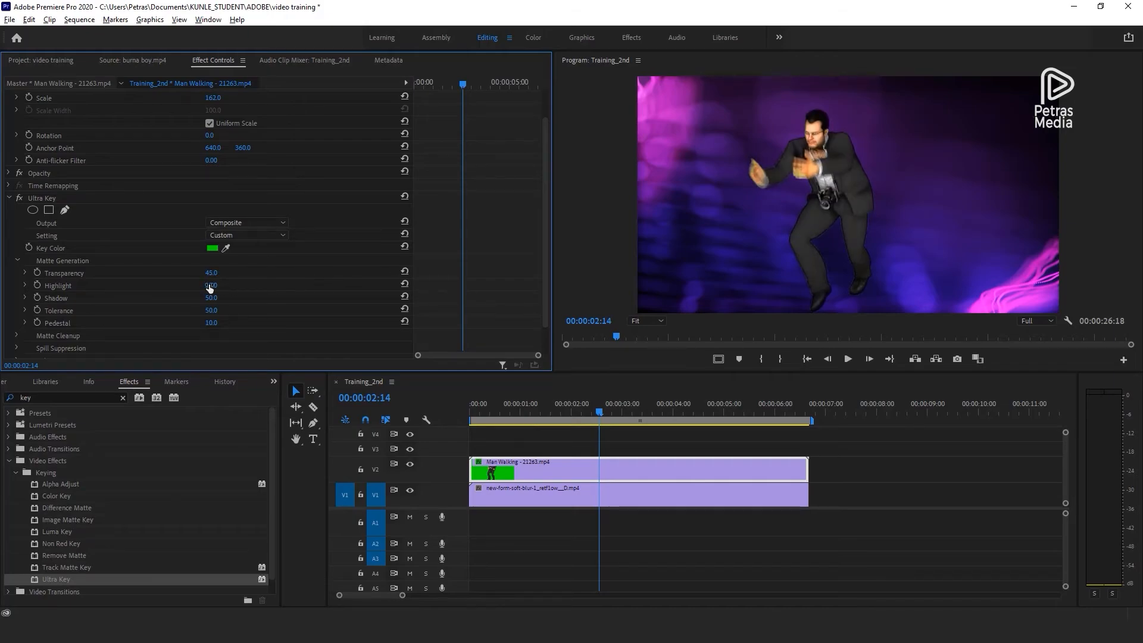
scroll(27, 274, down, 2)
click(17, 238)
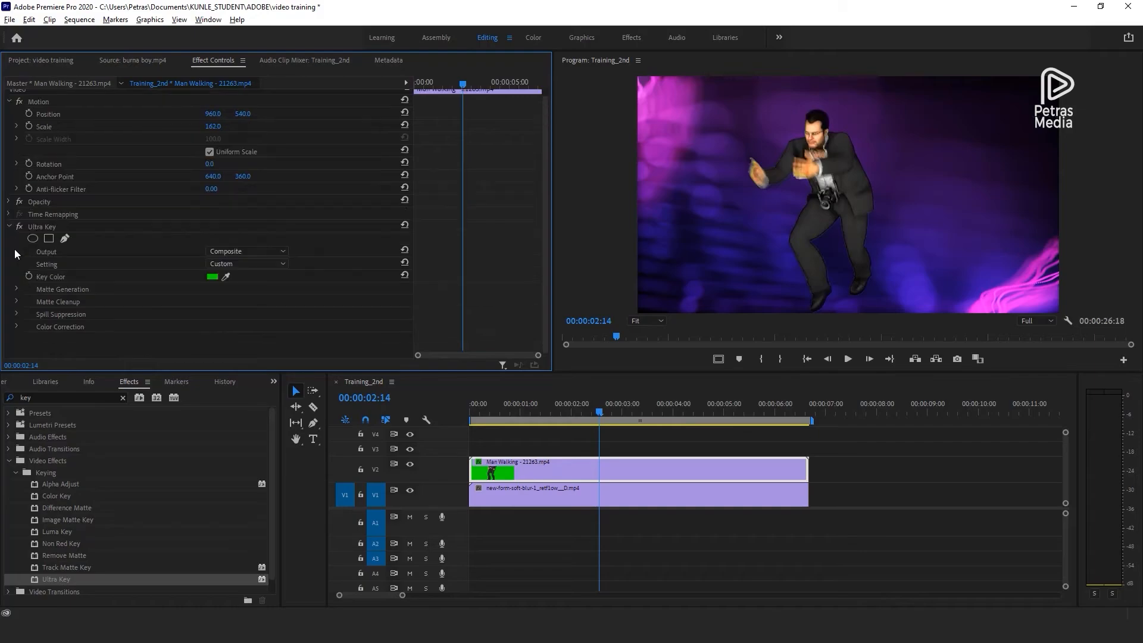
Step: Try different Choke and Mid Point amounts in the Ultra Key's Matte Cleanup settings and reset the Mid Point
click(17, 303)
scroll(84, 298, down, 3)
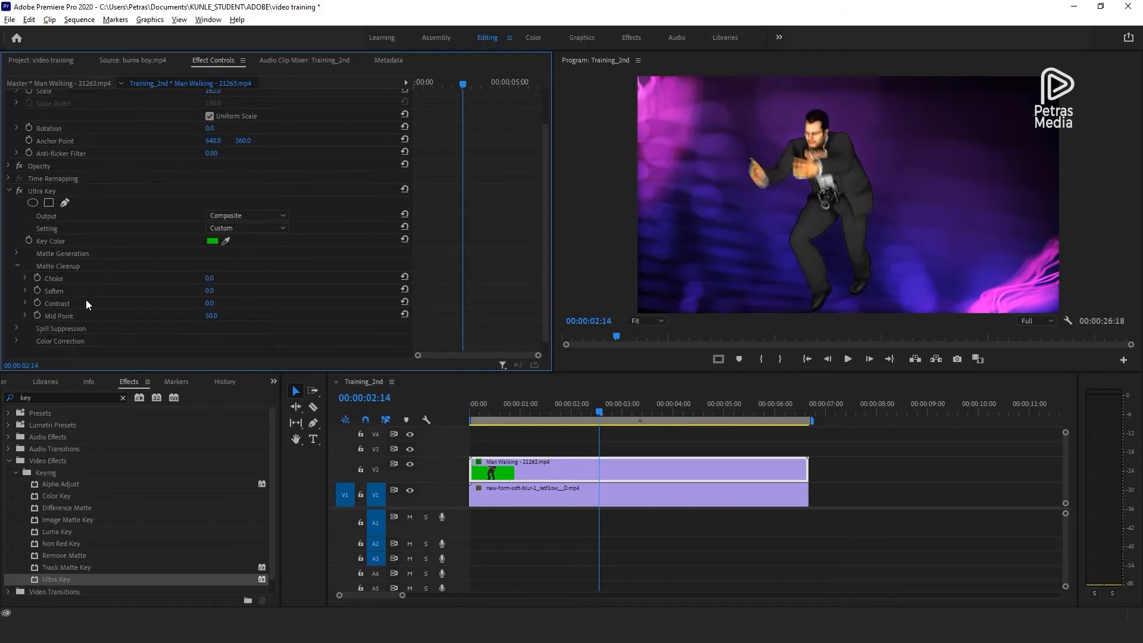
scroll(86, 298, down, 1)
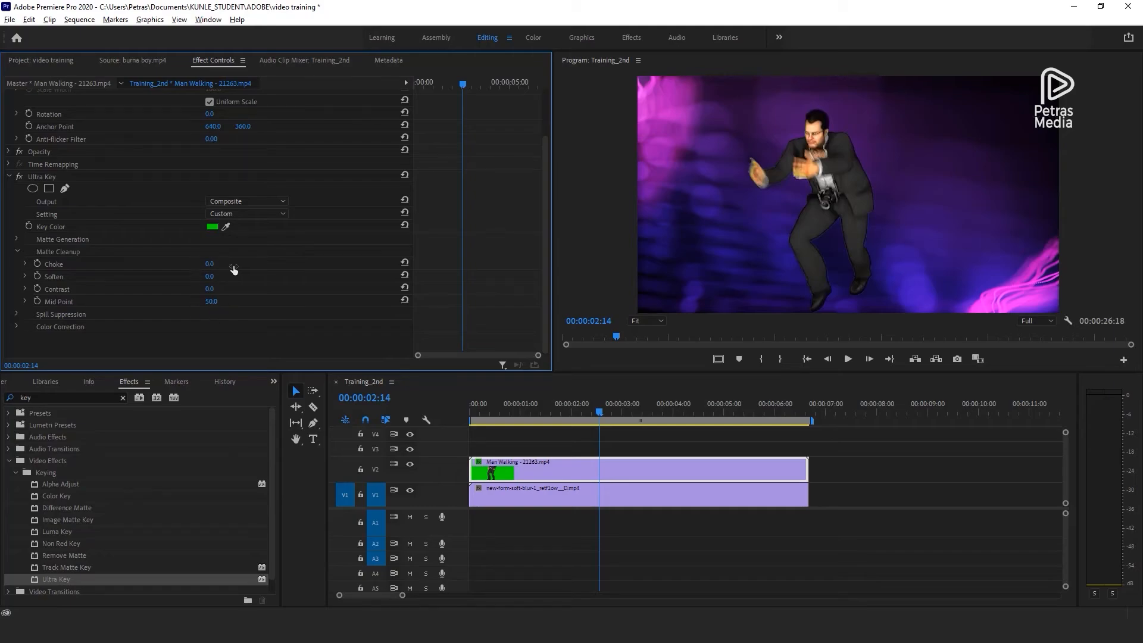
mouse_move(213, 264)
mouse_down()
mouse_move(241, 264)
mouse_move(218, 264)
mouse_up()
drag(223, 263, 218, 290)
drag(213, 301, 178, 301)
click(405, 300)
click(19, 253)
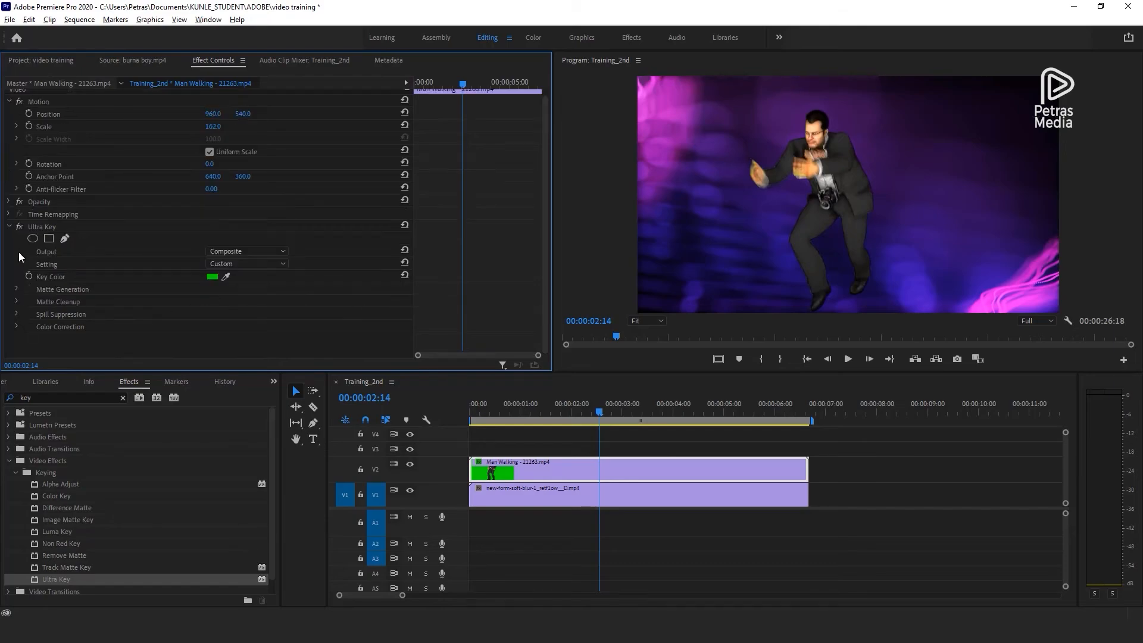
Step: Try a different Spill amount in the Ultra Key's Spill Suppression settings and reset it to its default
click(16, 314)
scroll(107, 300, down, 2)
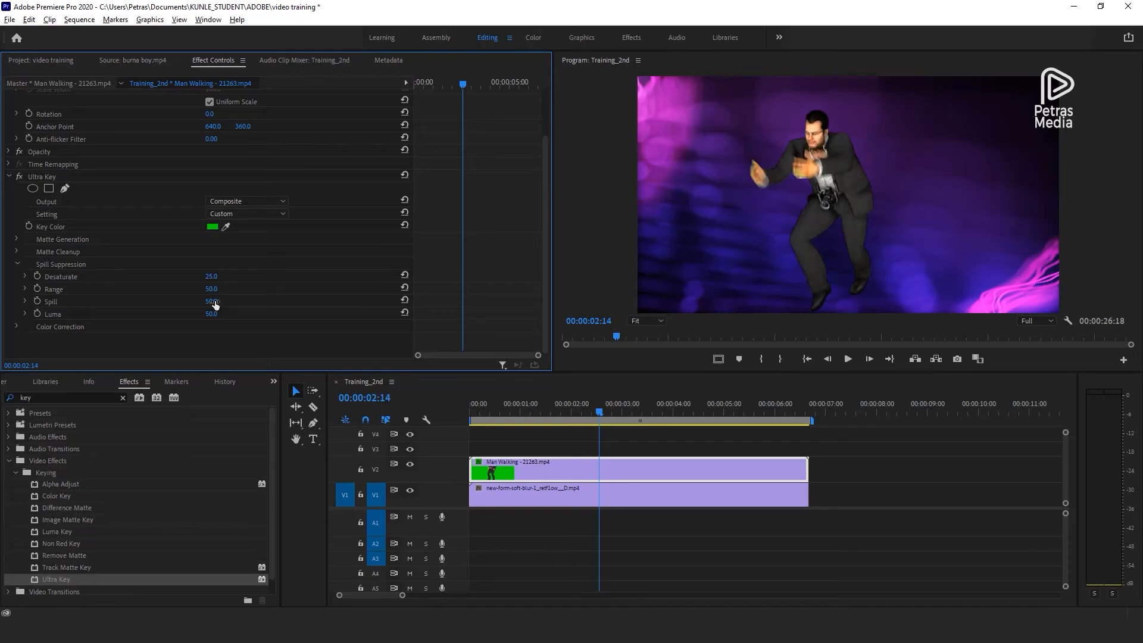
drag(212, 302, 250, 302)
click(405, 301)
Step: Check the playback resolution options and view the program preview at 100% zoom to inspect the keyed edges
click(1042, 322)
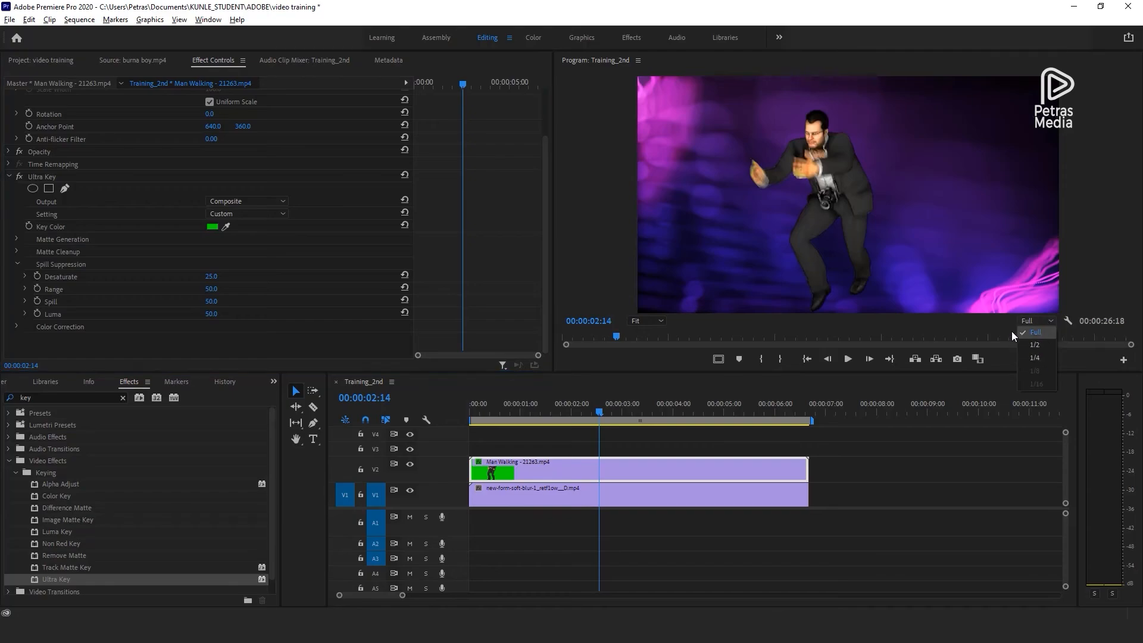
click(949, 322)
click(655, 322)
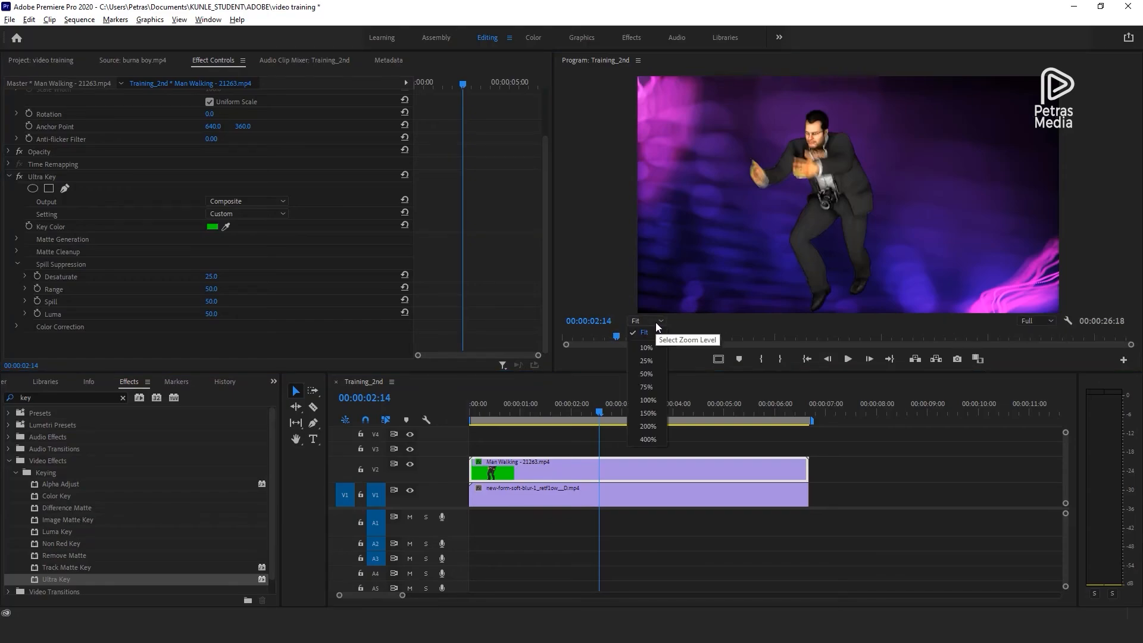
click(658, 401)
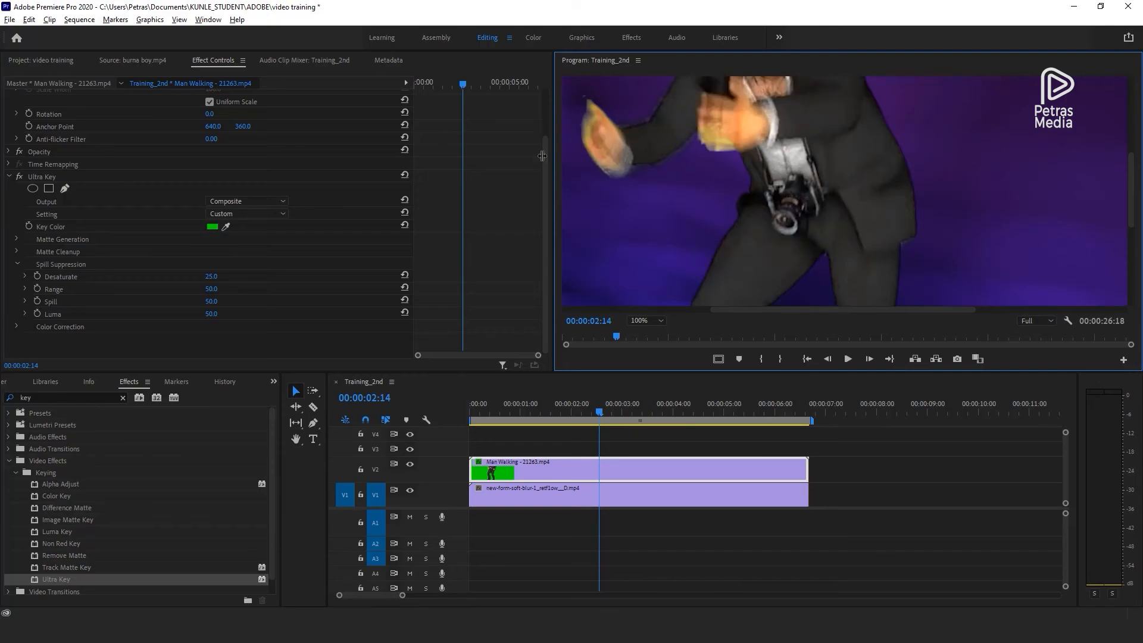
Step: Set the Ultra Key's Spill to 100 in Spill Suppression, and try a higher Luma before resetting it to its default
click(216, 305)
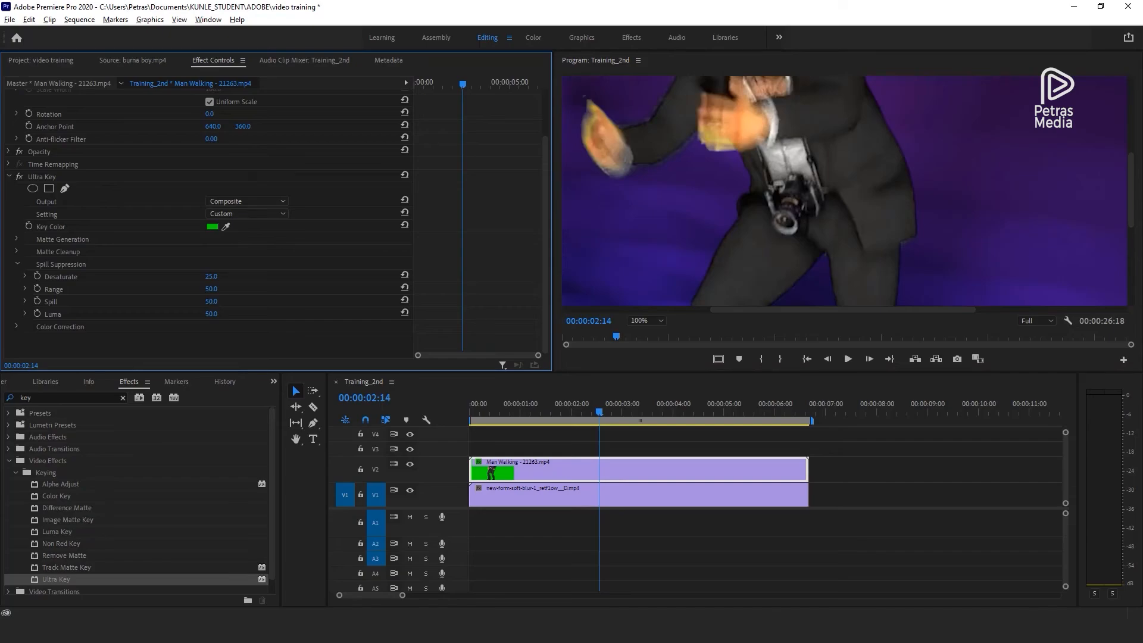
drag(216, 305, 233, 305)
drag(214, 303, 239, 314)
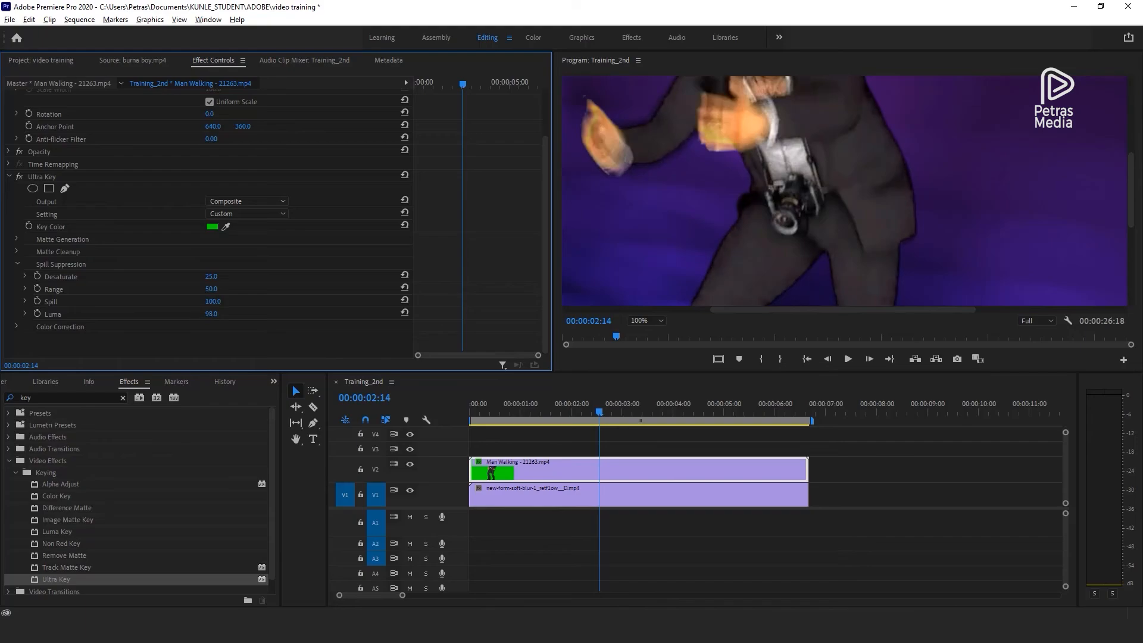
click(404, 314)
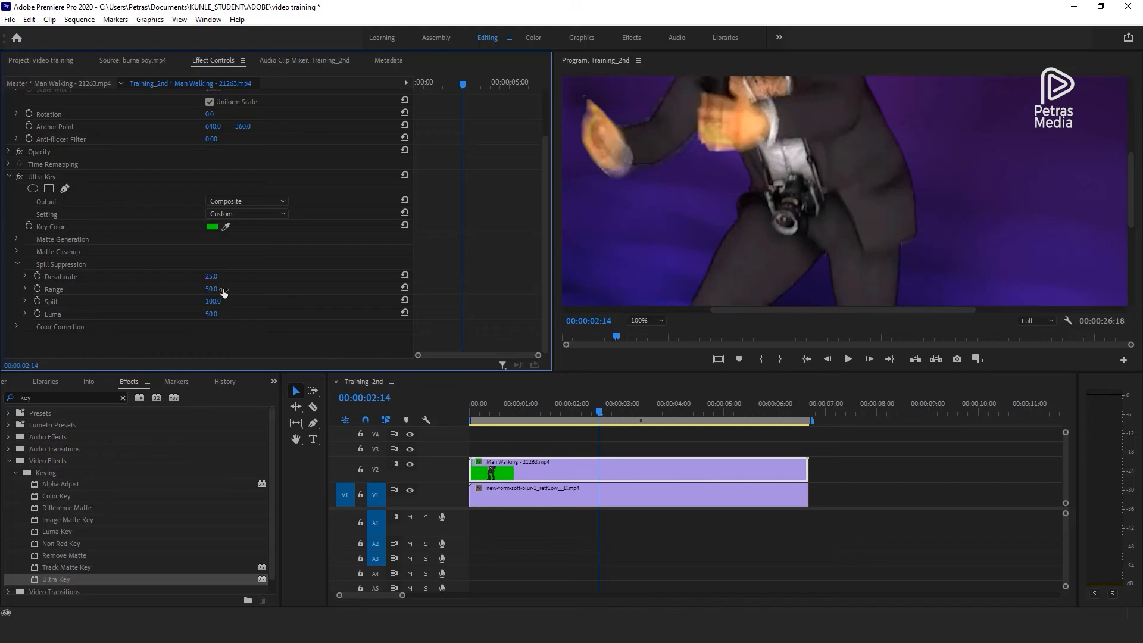
Step: Try a different Range in the Ultra Key's Spill Suppression settings, reset it to its default and collapse the group
mouse_move(223, 292)
mouse_down()
mouse_move(245, 292)
mouse_move(230, 291)
mouse_up()
click(406, 288)
click(18, 265)
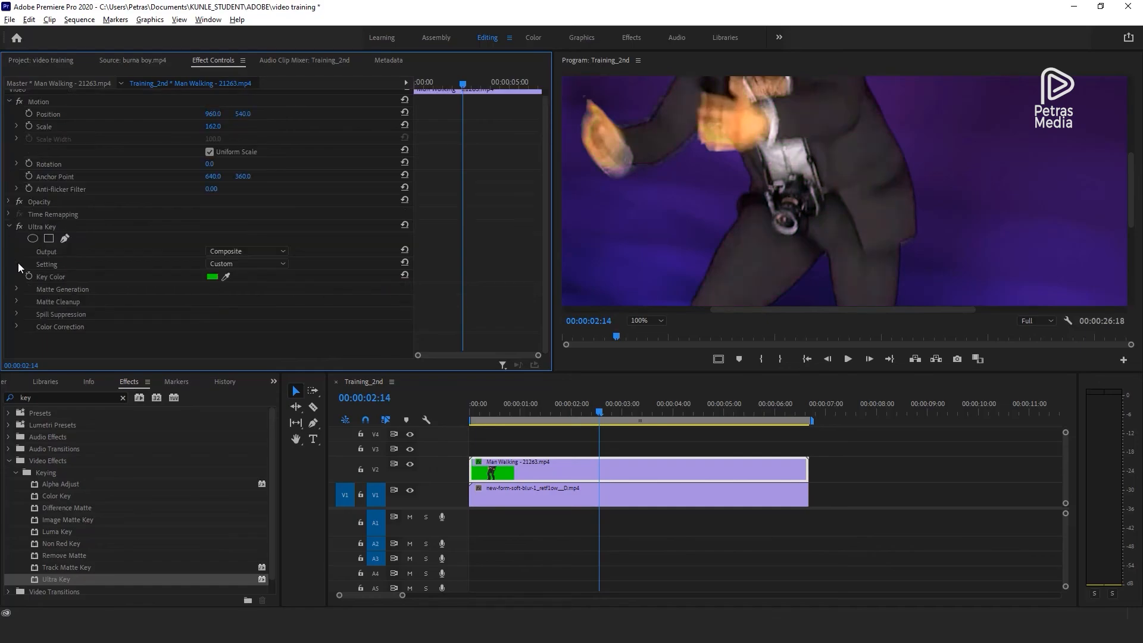
Step: Expand the Ultra Key's Color Correction settings and play part of the sequence to inspect the keyed man up close
click(17, 326)
scroll(123, 332, down, 1)
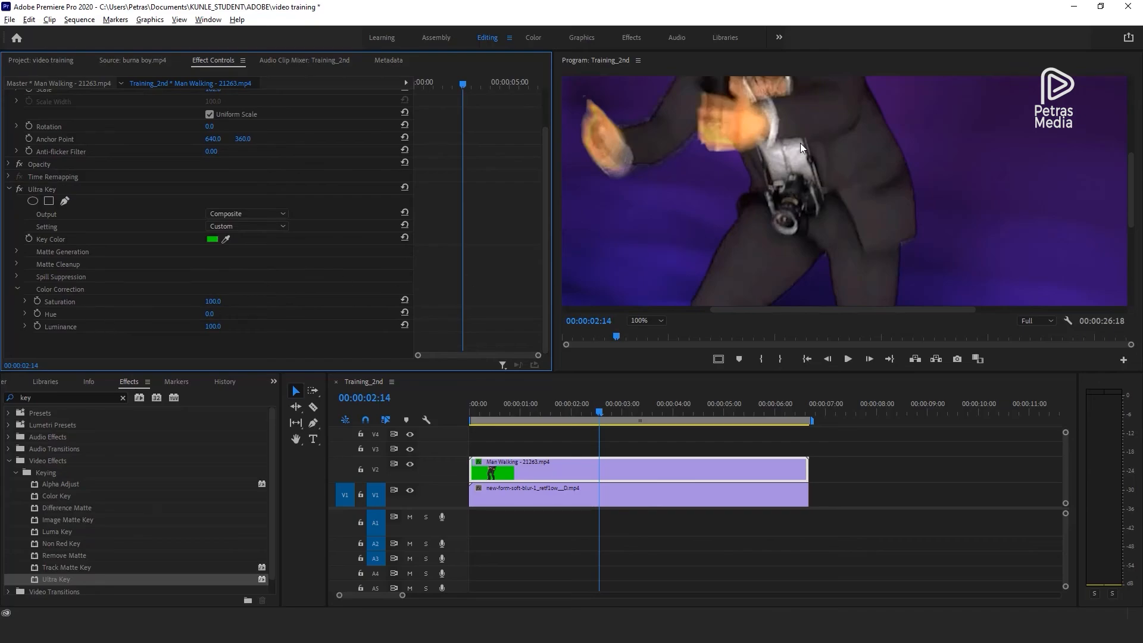
click(792, 235)
key(space)
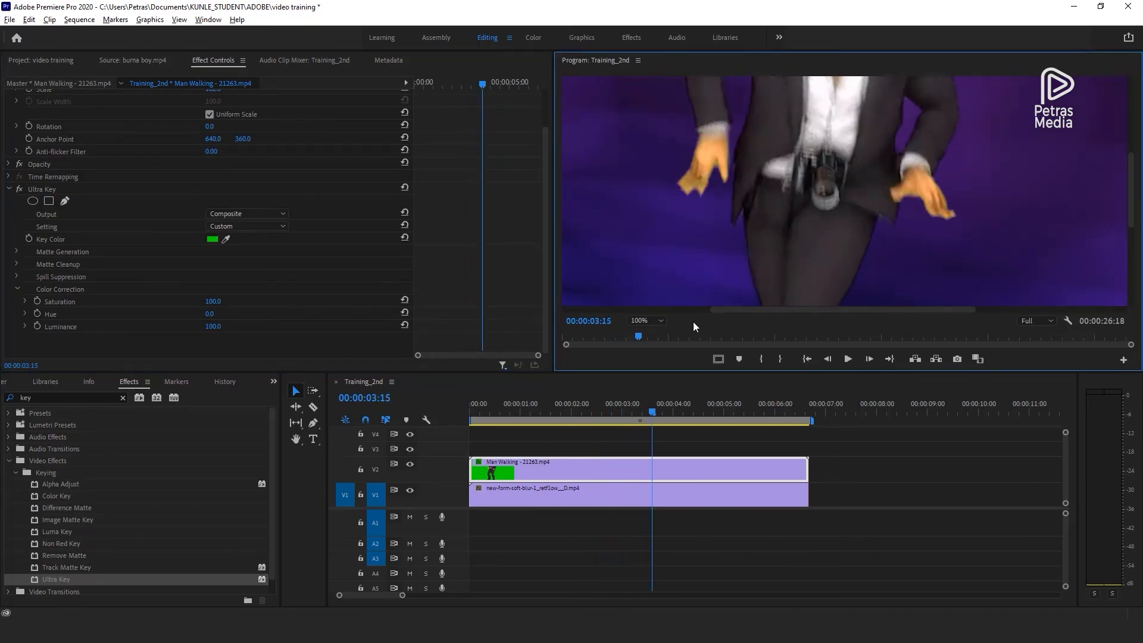
Step: Try the program preview at 75% zoom and set it to Fit so the whole frame shows
click(644, 319)
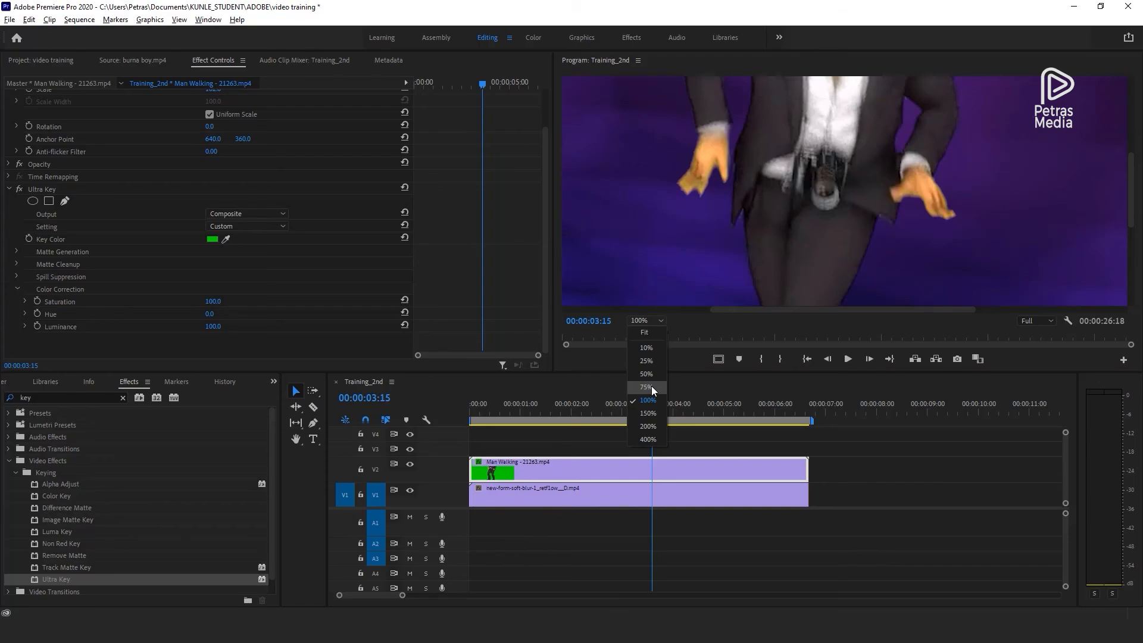
click(651, 387)
click(654, 321)
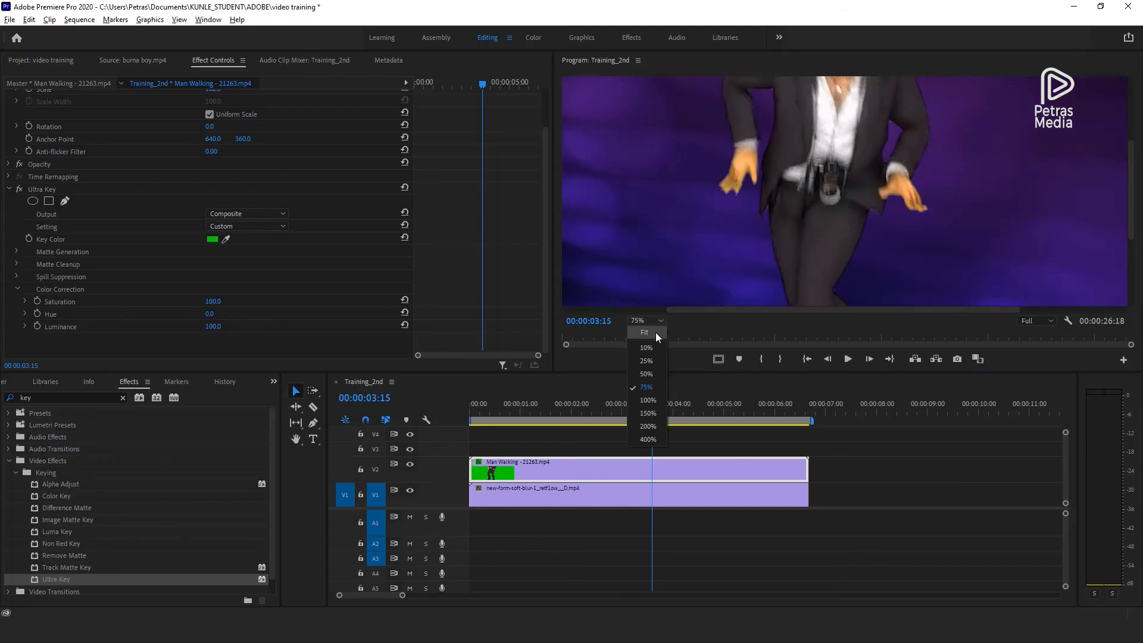
click(655, 332)
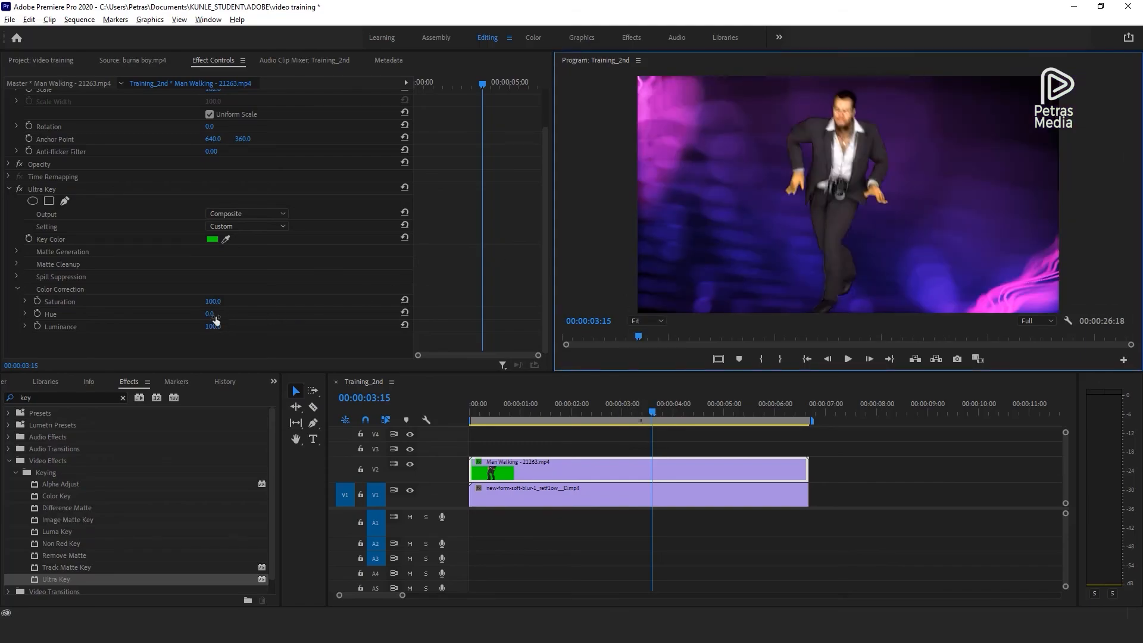
Step: Try a lower Saturation in the Ultra Key's Color Correction settings, reset it to its default and collapse the group
drag(214, 305, 203, 305)
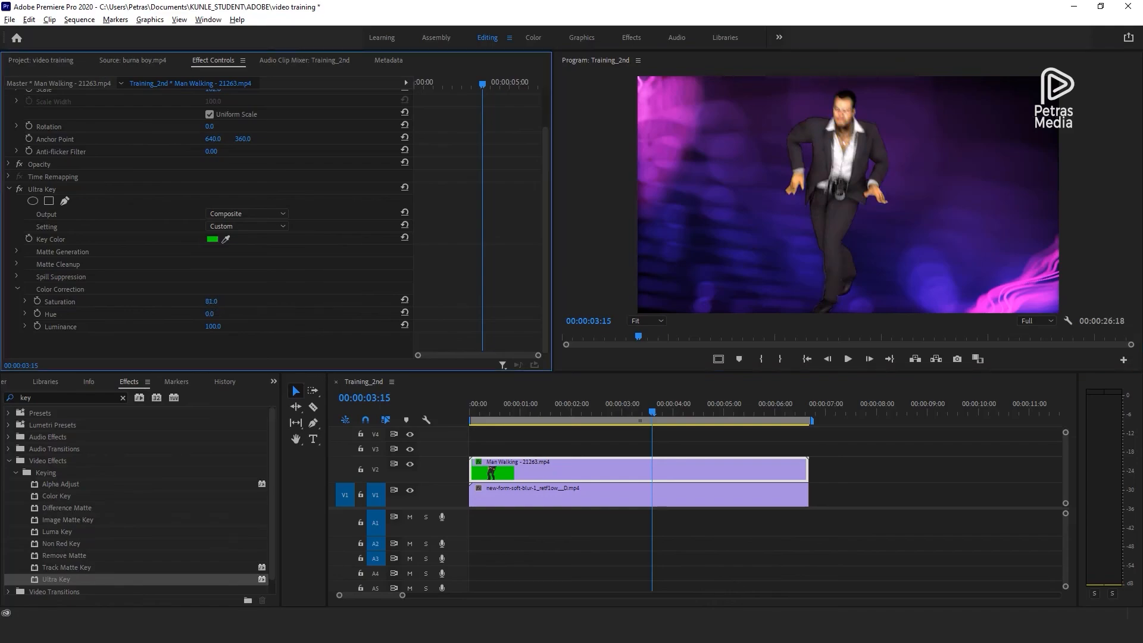
click(405, 300)
click(18, 288)
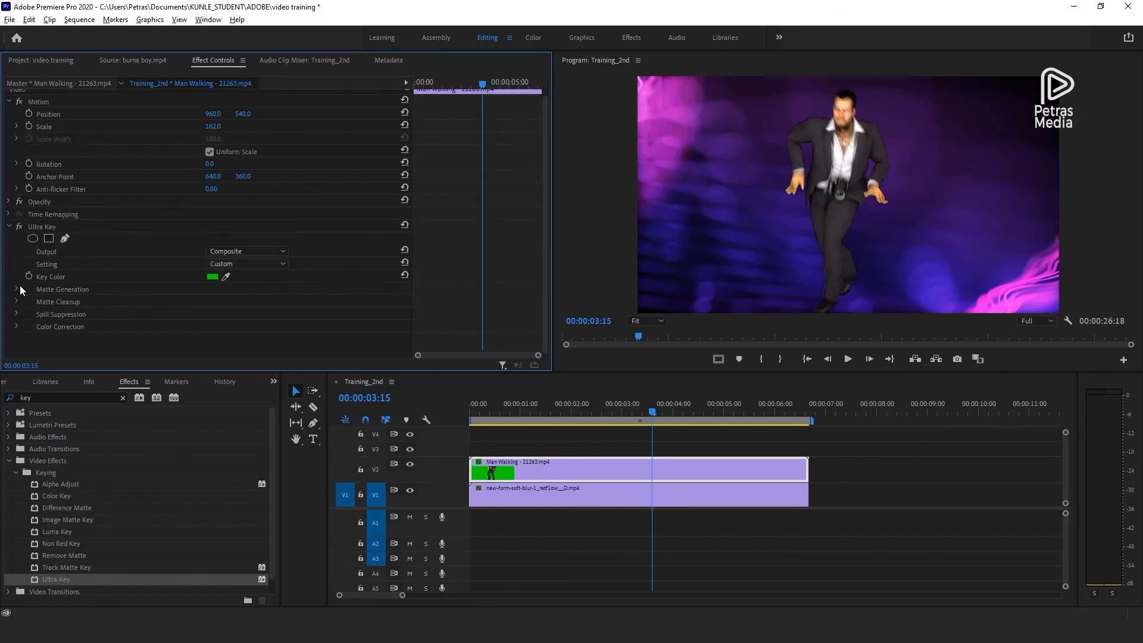
Step: Turn the Ultra Key effect off and back on to compare the original green screen footage with the keyed result
click(19, 226)
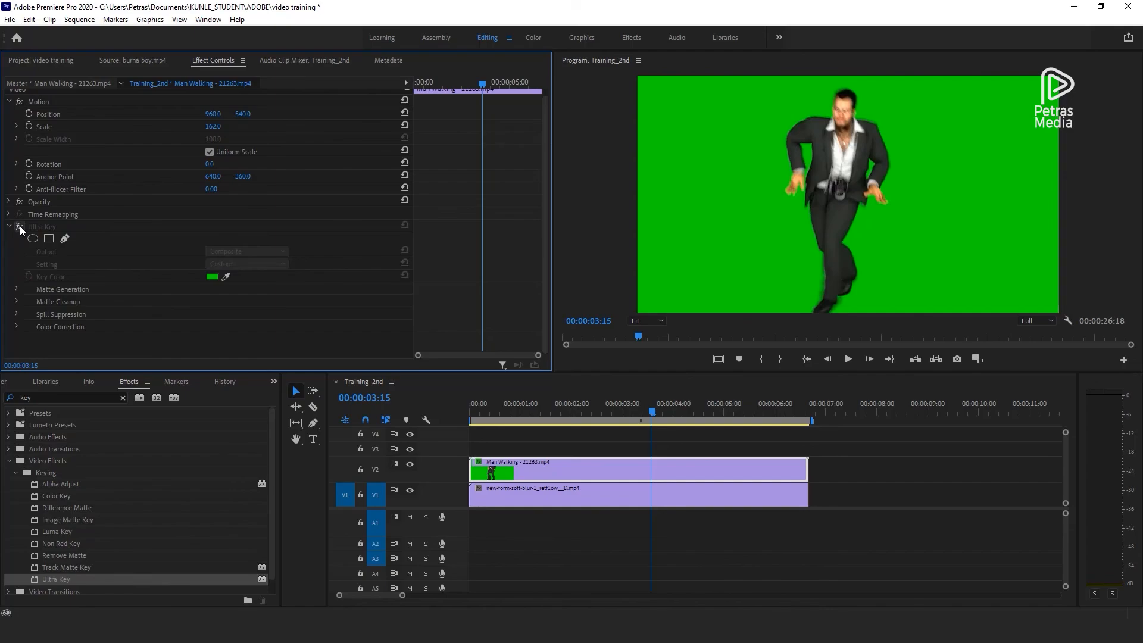
click(20, 227)
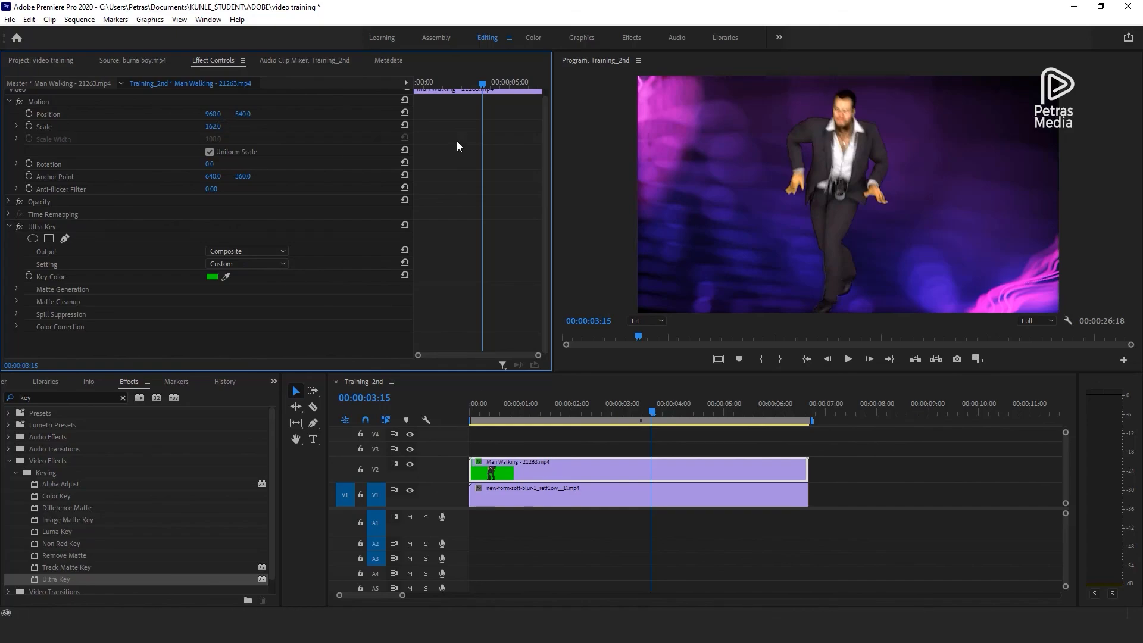
Step: Set the Man Walking clip's Scale to 133 and its horizontal Position to 1199
click(405, 125)
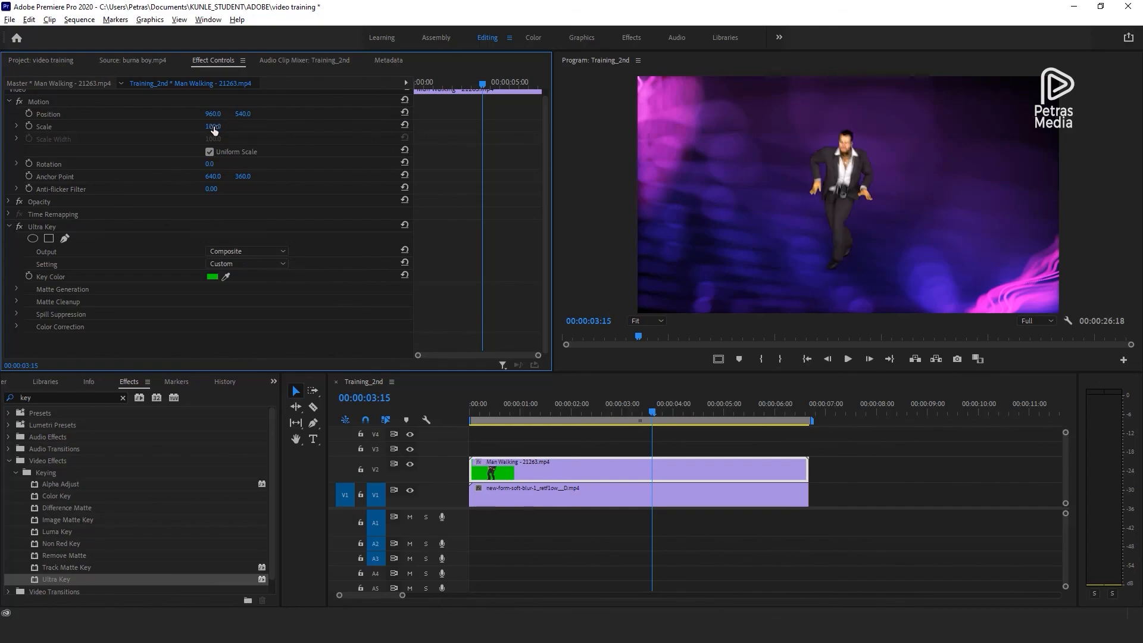
drag(213, 126, 338, 114)
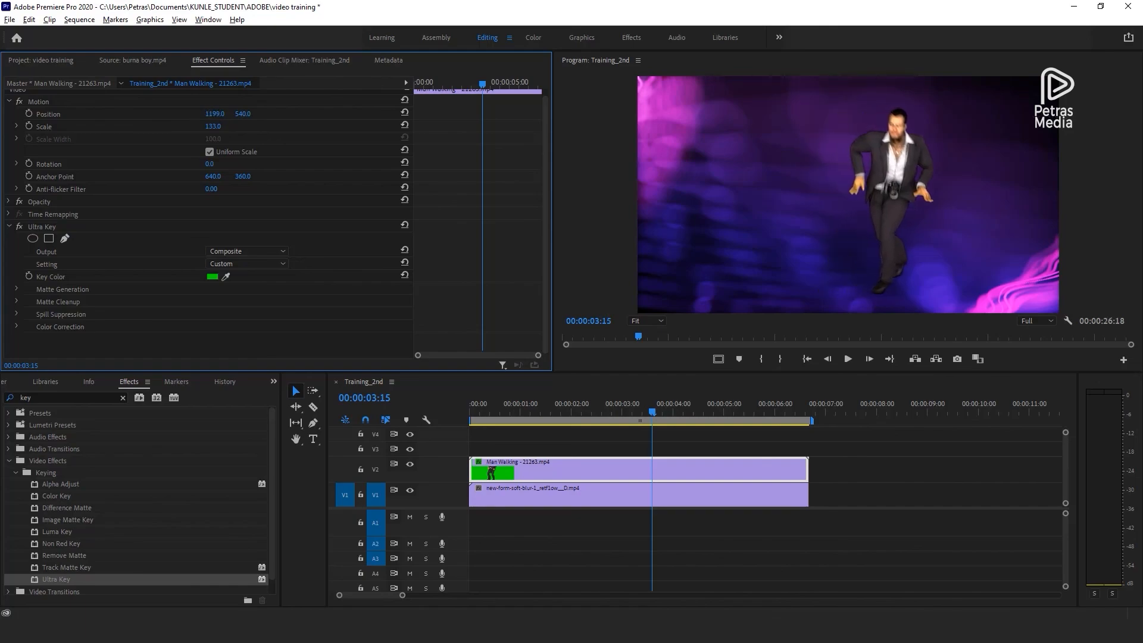
Step: Apply Set to Frame Size to the soft blur background clip on track V1
click(570, 502)
right_click(569, 502)
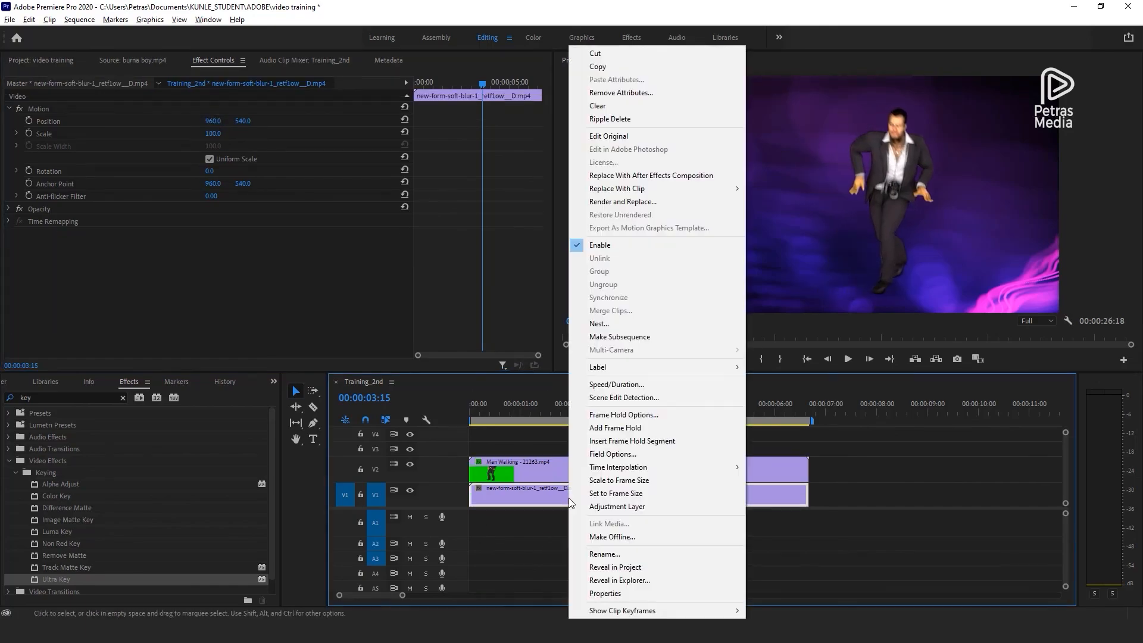
click(629, 493)
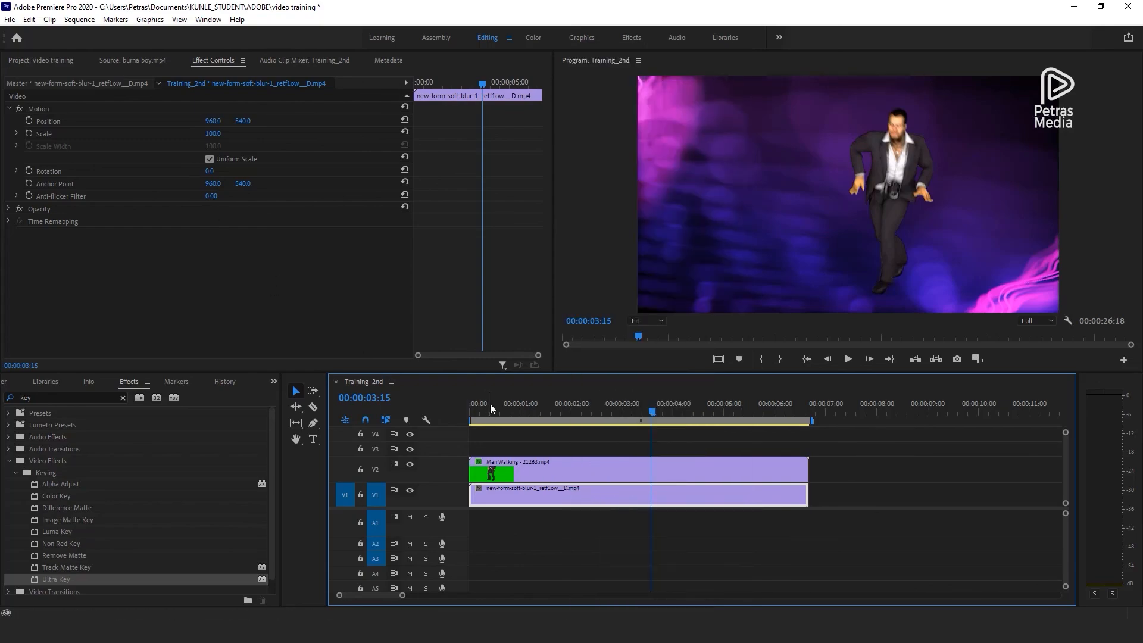
Step: Deselect the clips and play the sequence from the beginning to review the finished composite
drag(492, 406, 445, 414)
click(517, 438)
key(space)
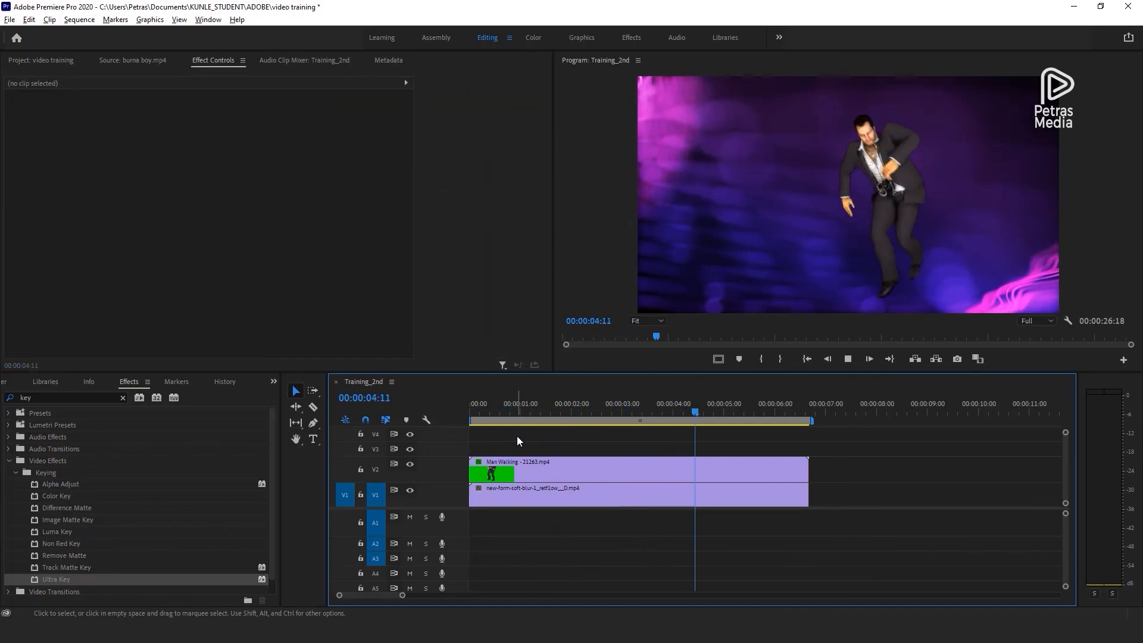
key(Return)
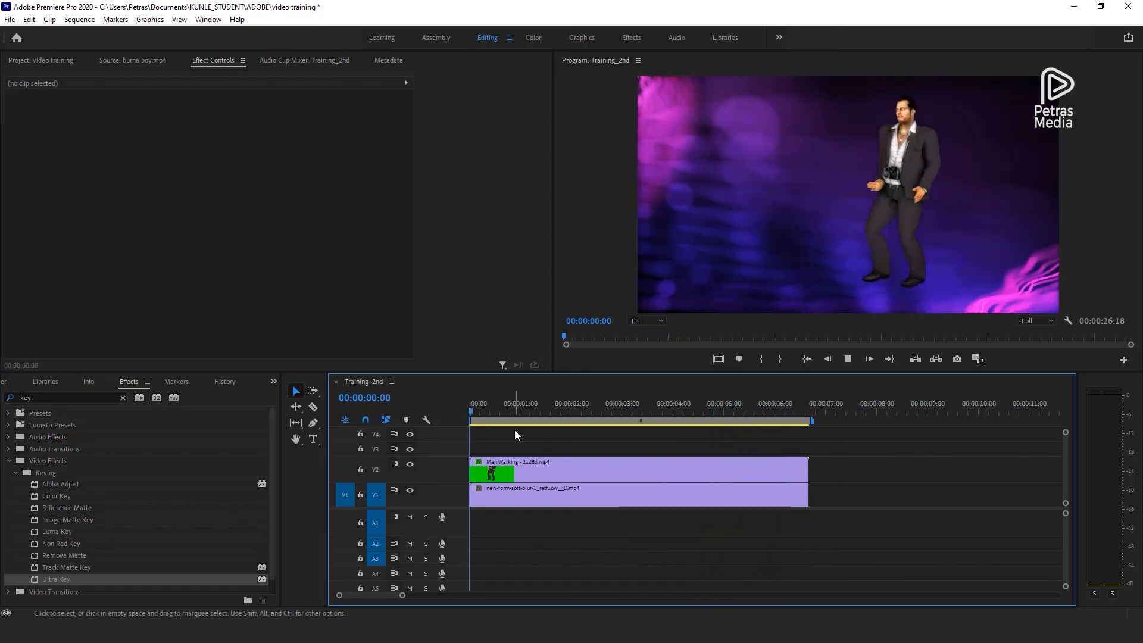